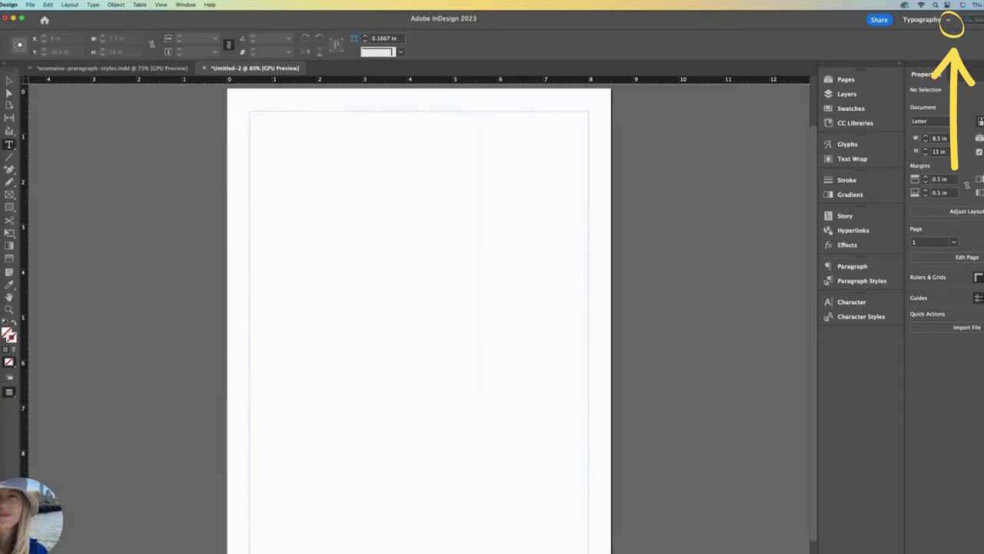
# Step: Draw a text frame filling the page margins and paste the ecomaine.org recycling article into it
pyautogui.press('t')
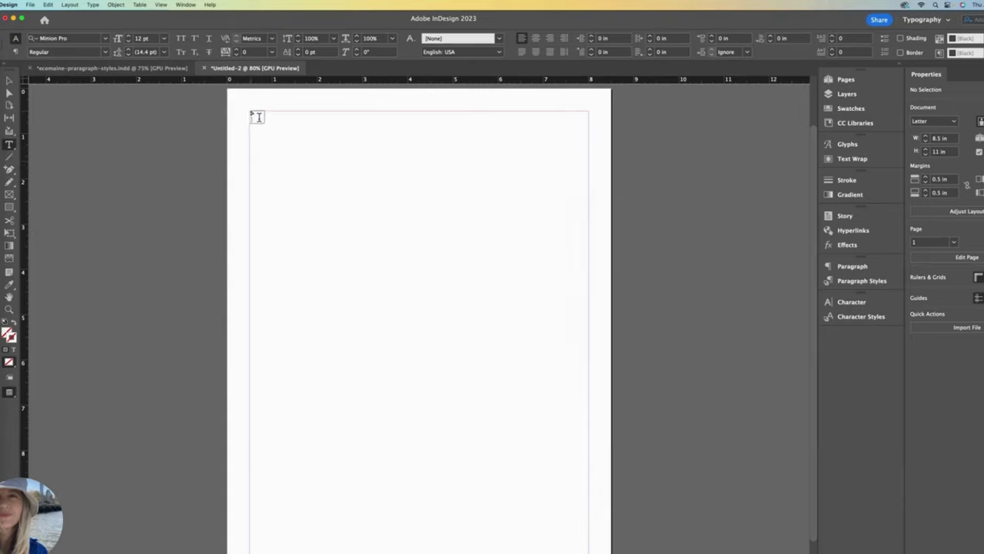
pyautogui.moveTo(252, 113); pyautogui.dragTo(588, 551)
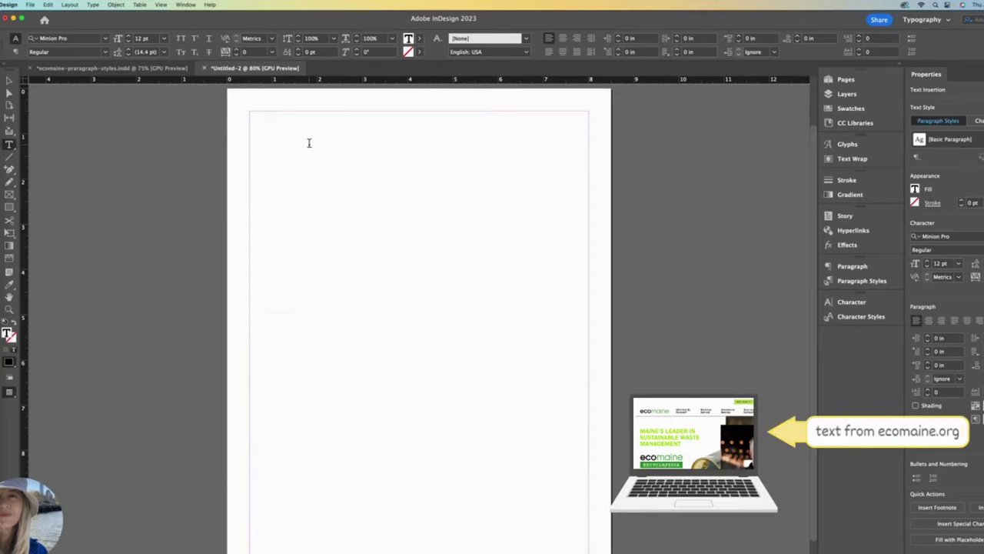
pyautogui.press('super+v')
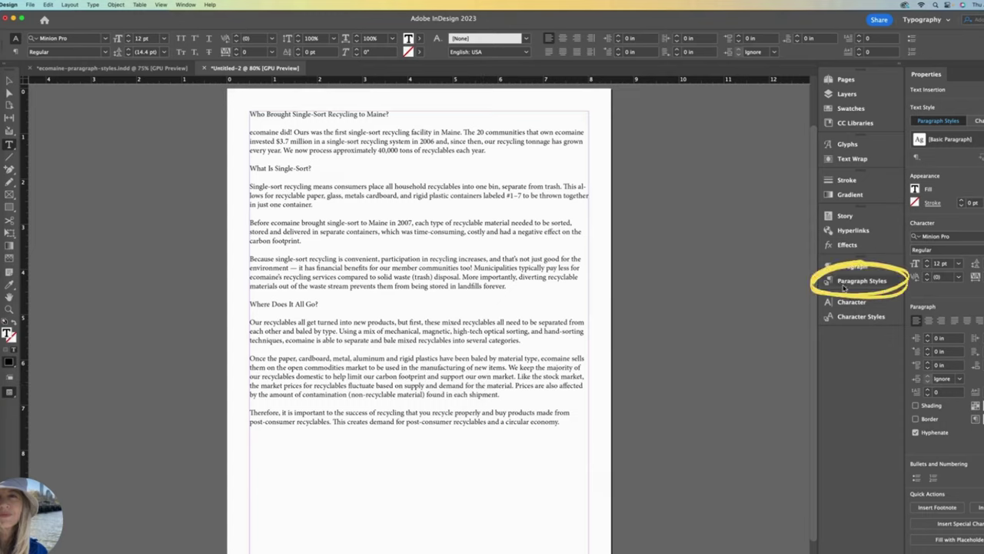
# Step: Edit [Basic Paragraph] to use Songti TC at 14 pt size with 18 pt leading
pyautogui.click(870, 286)
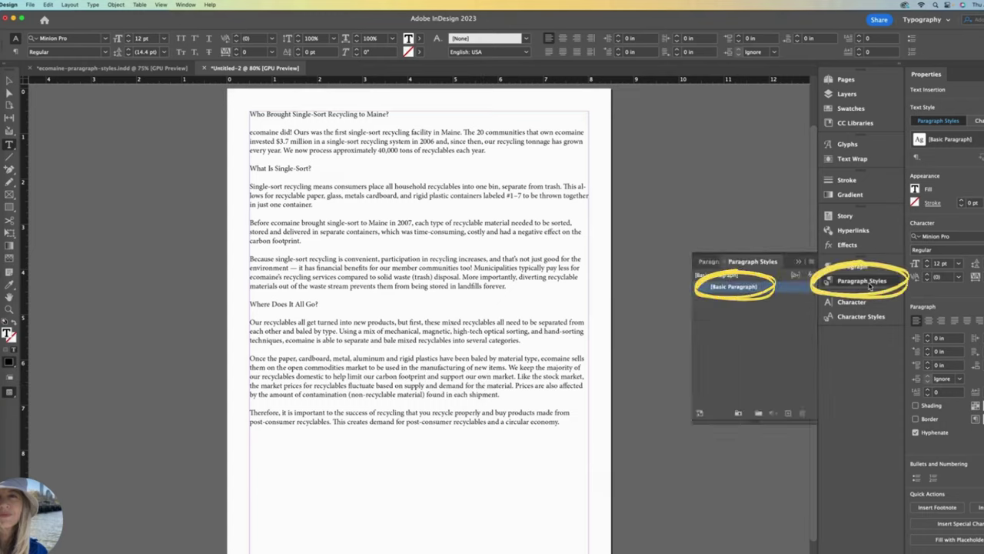
pyautogui.doubleClick(770, 288)
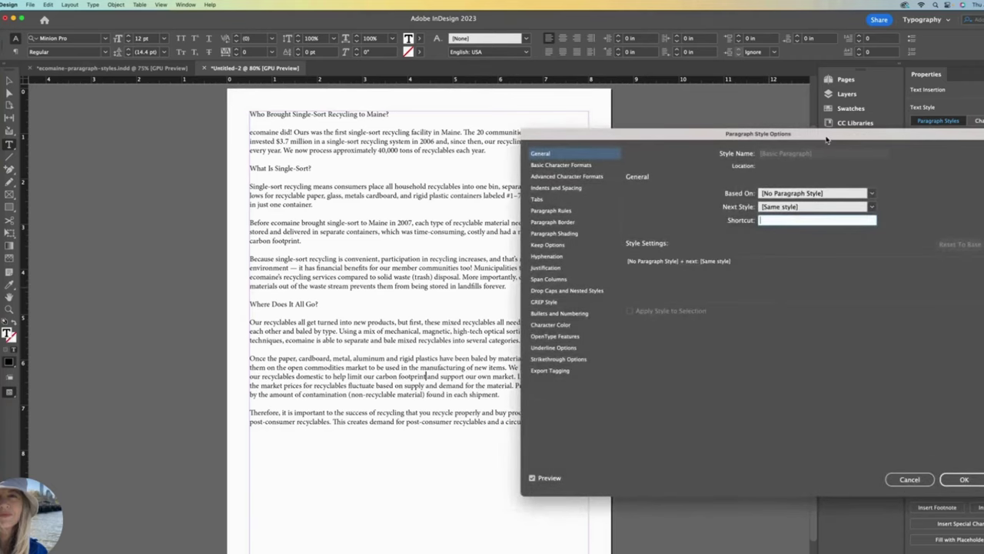
pyautogui.moveTo(826, 139); pyautogui.dragTo(760, 116)
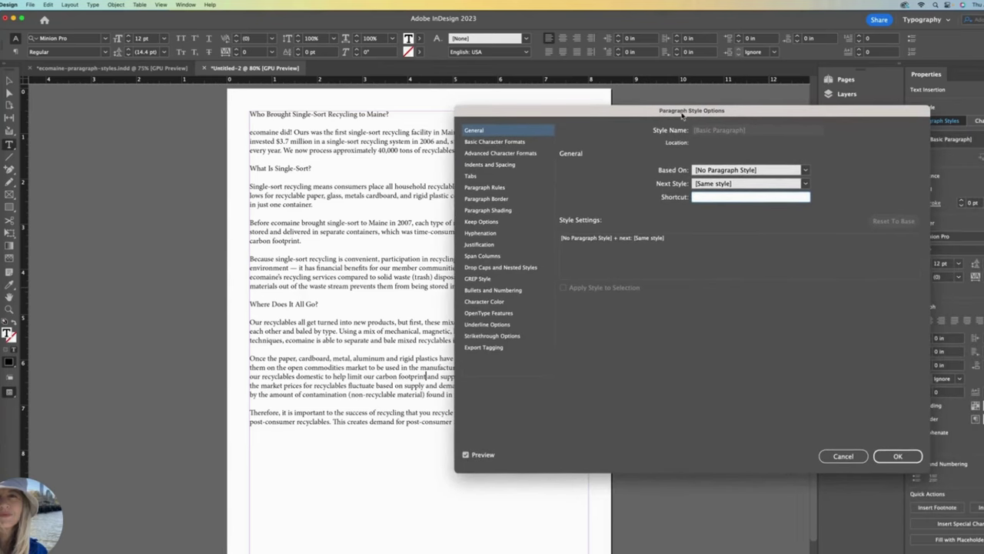
pyautogui.click(485, 144)
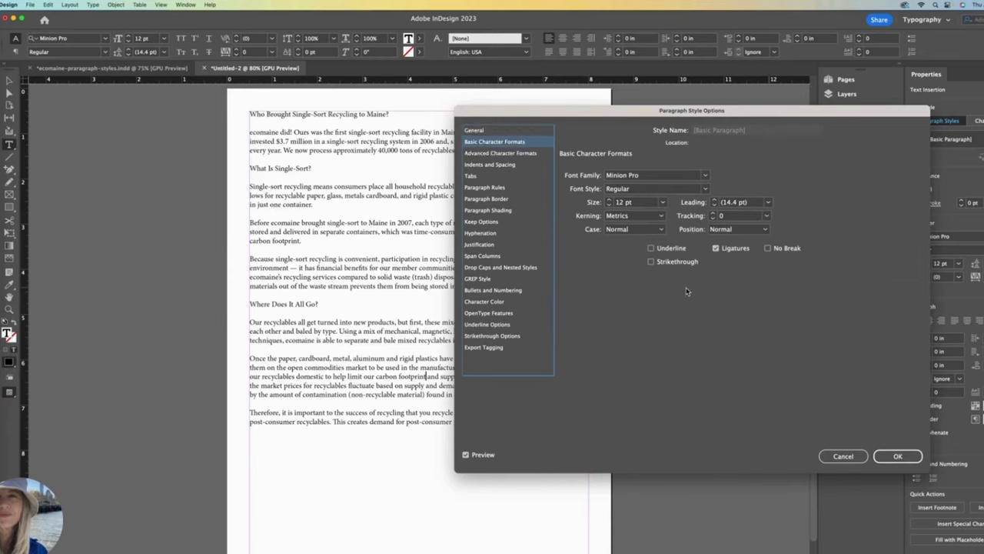
pyautogui.click(638, 175)
pyautogui.write('Songti TC')
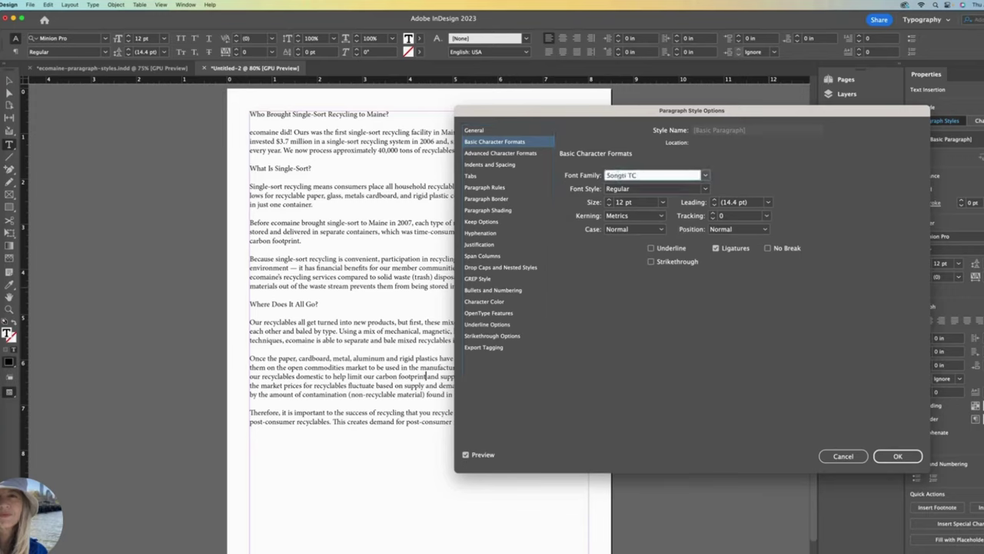
pyautogui.press('Tab')
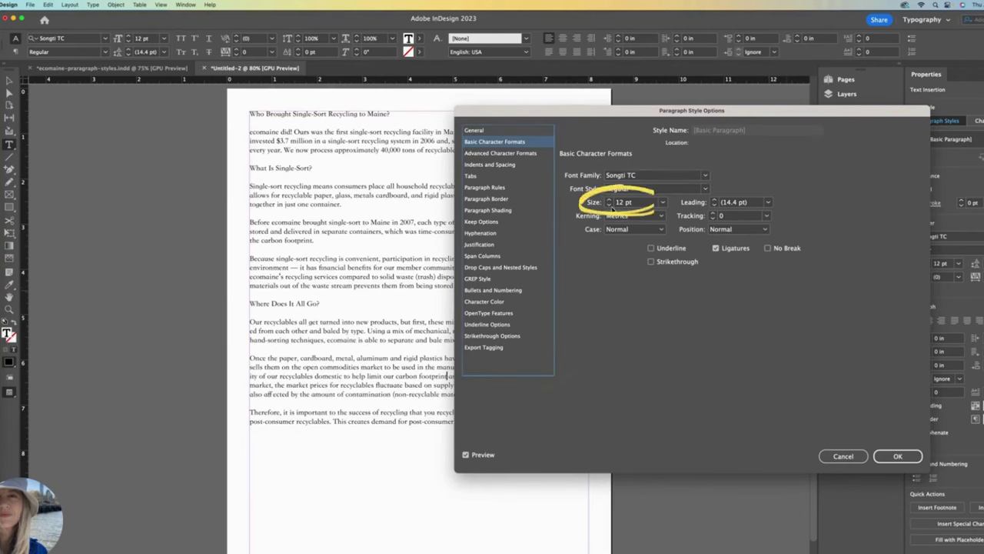
pyautogui.click(609, 199)
pyautogui.click(609, 199)
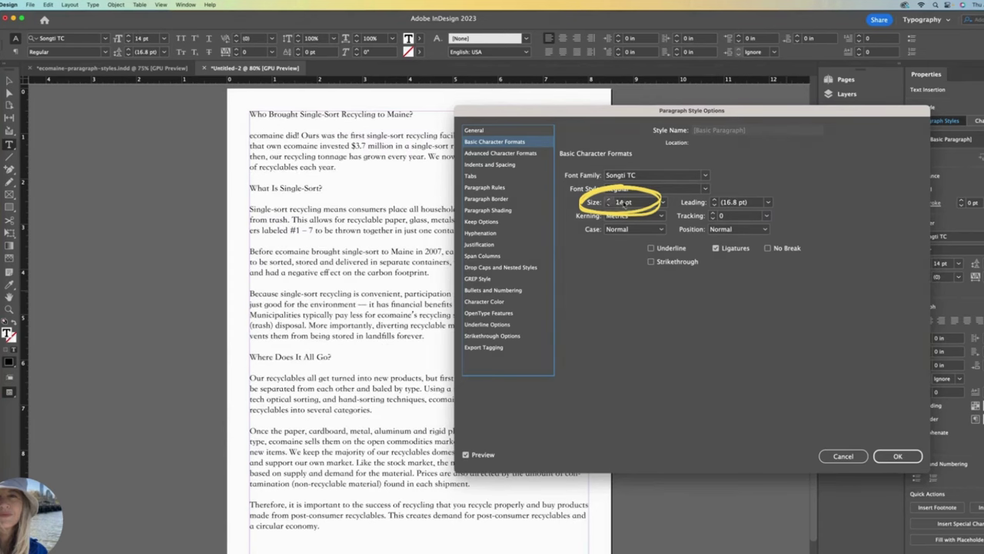
pyautogui.click(714, 199)
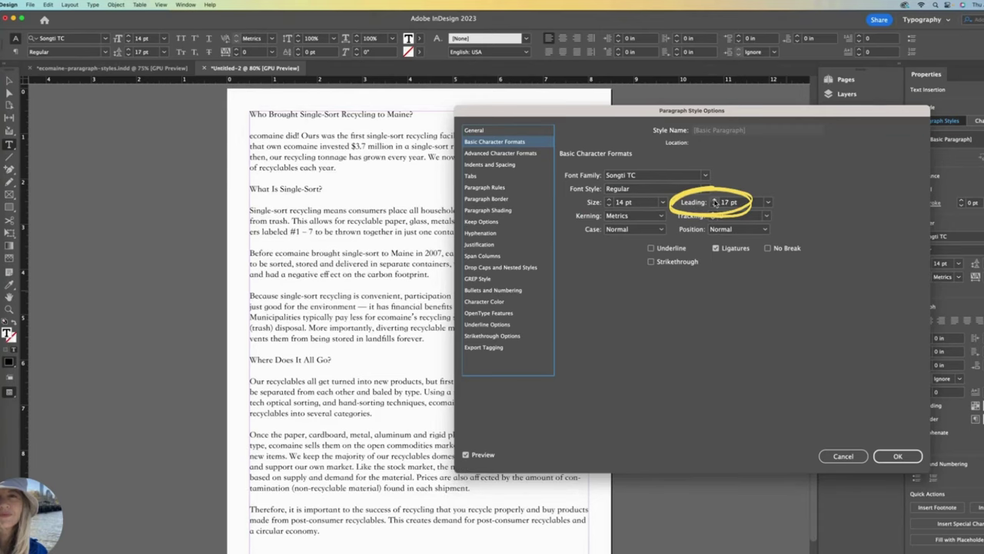
pyautogui.click(715, 199)
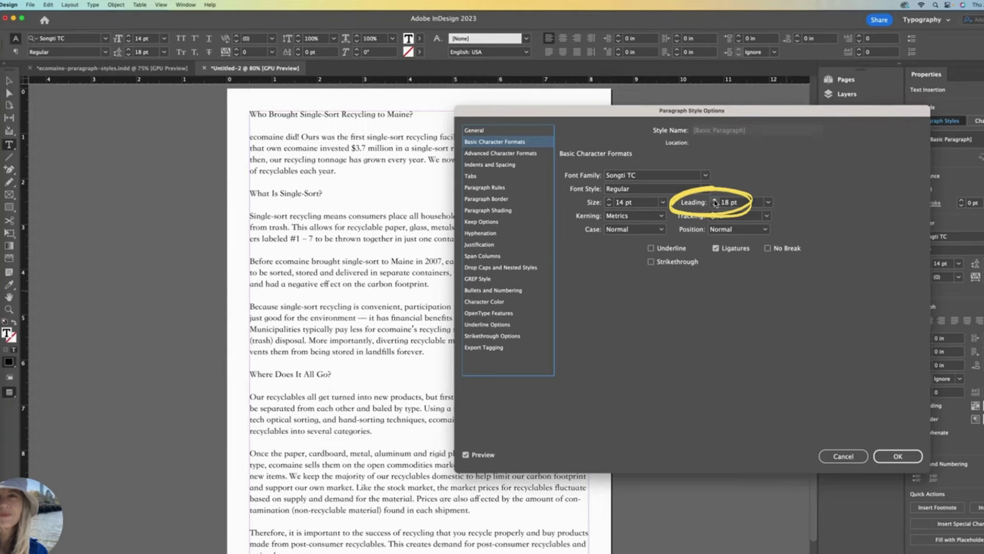
pyautogui.click(894, 454)
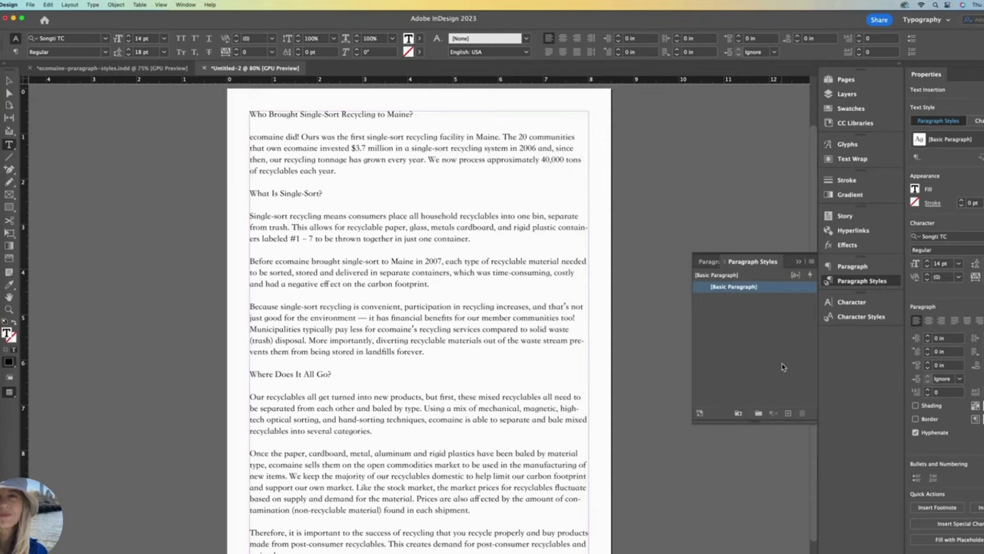
pyautogui.click(93, 5)
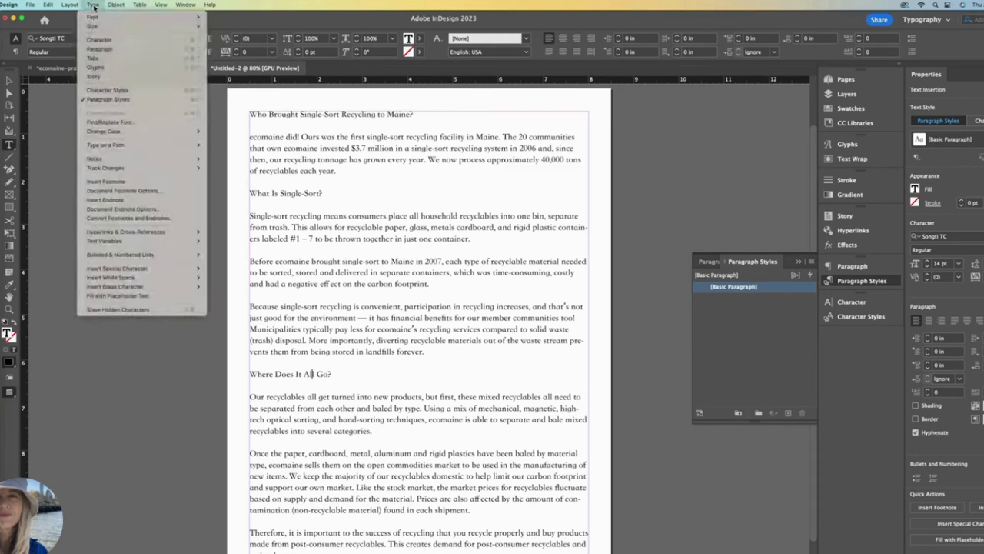
pyautogui.click(120, 310)
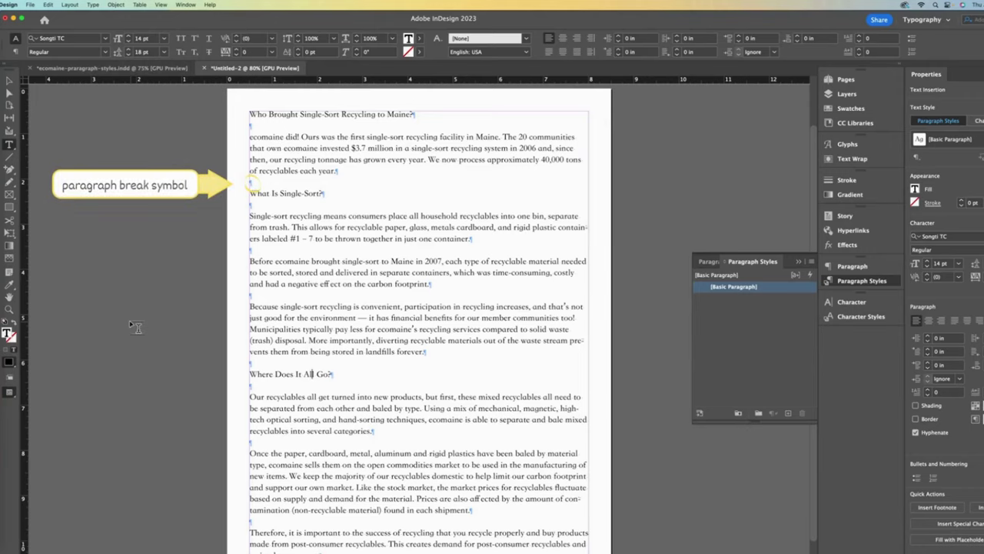
pyautogui.click(94, 6)
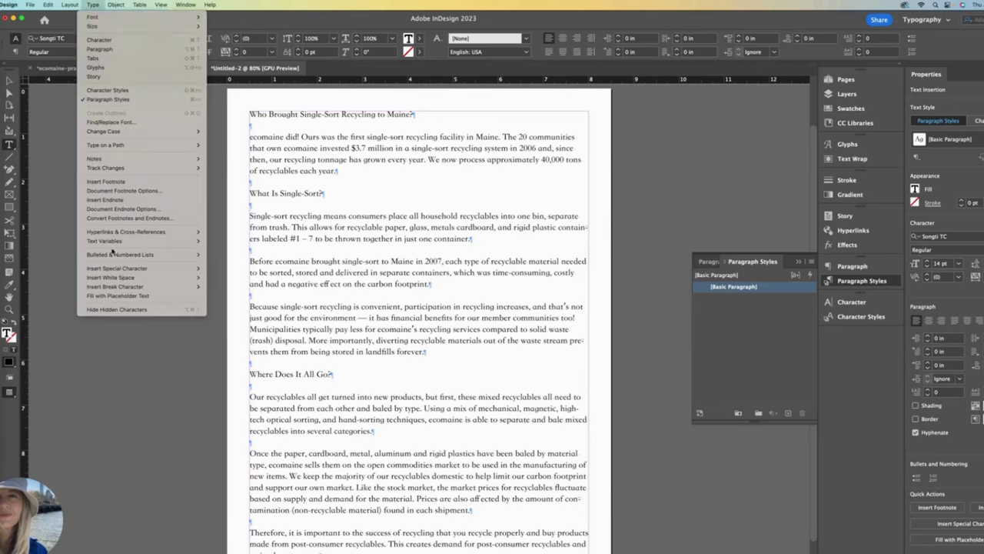
pyautogui.click(118, 310)
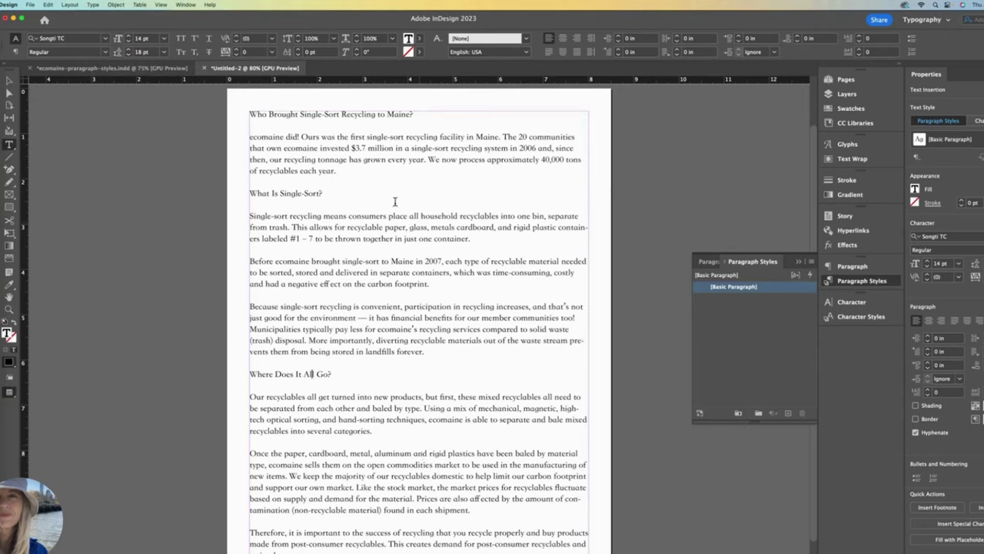
pyautogui.click(290, 113)
# Step: Create a new paragraph style from the first heading and name it Header
pyautogui.click(788, 415)
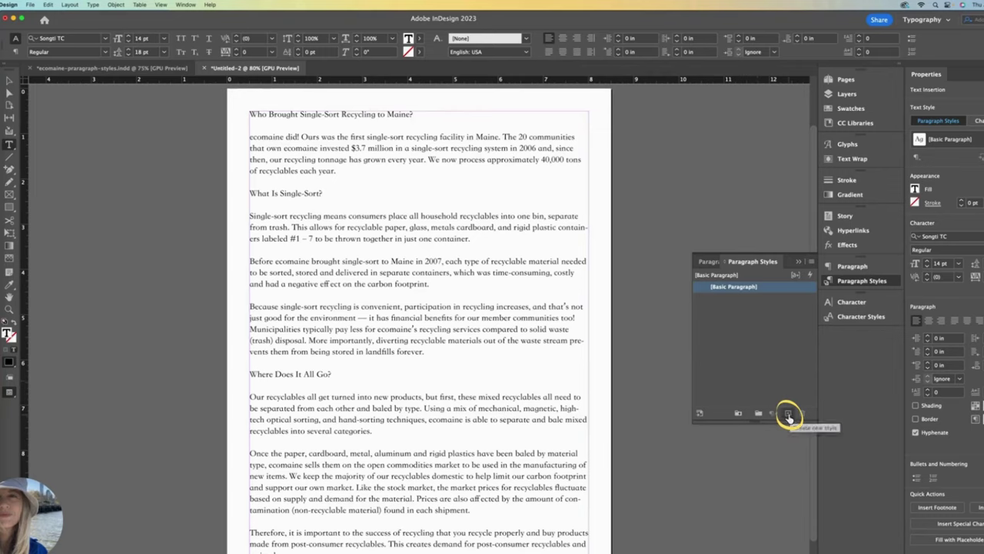
pyautogui.click(788, 415)
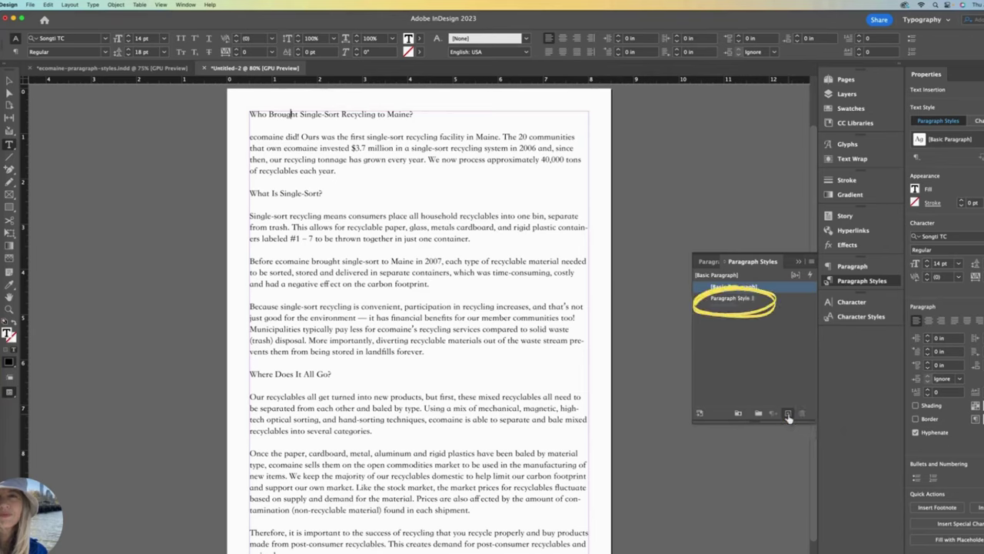
pyautogui.doubleClick(734, 301)
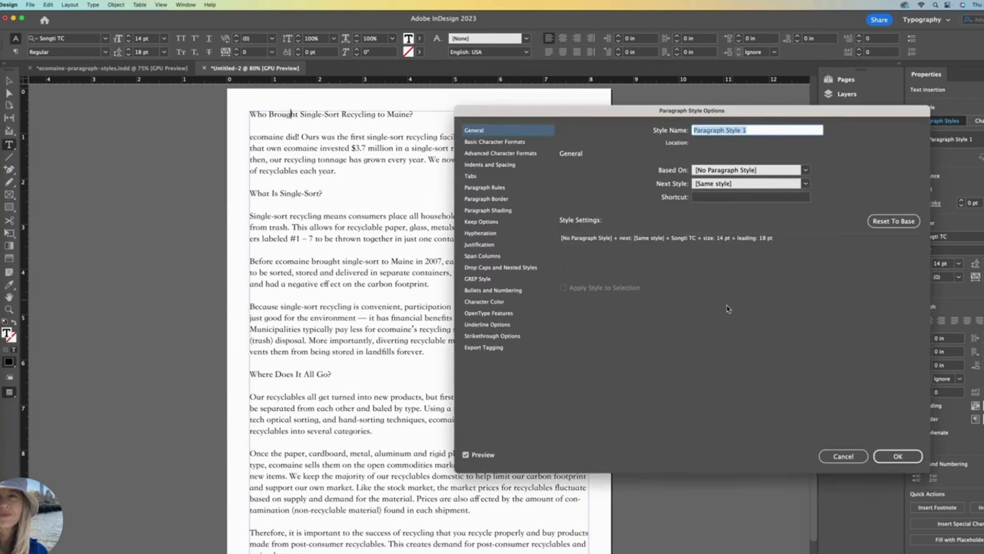
pyautogui.write('Header')
# Step: Give the Header style the Impact font at 20 pt and save it
pyautogui.click(496, 142)
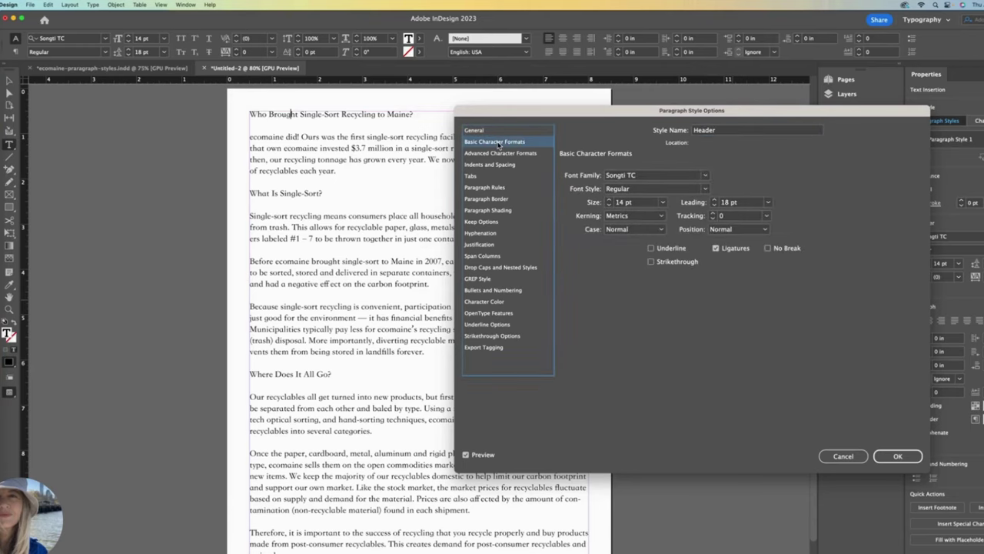
pyautogui.click(668, 174)
pyautogui.write('Impact')
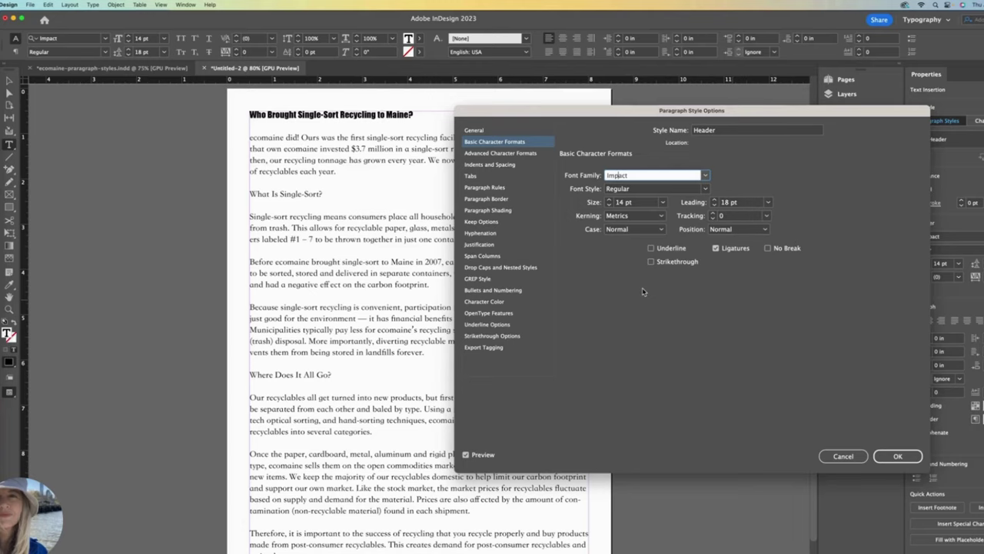
pyautogui.click(609, 199)
pyautogui.click(609, 199)
pyautogui.click(609, 199)
pyautogui.click(609, 199)
pyautogui.click(609, 199)
pyautogui.click(609, 199)
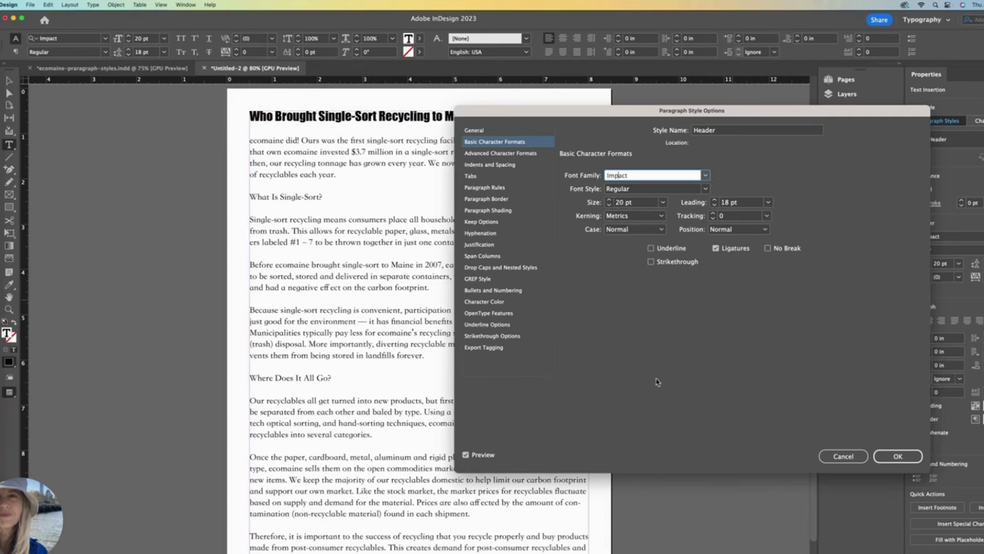
pyautogui.click(899, 457)
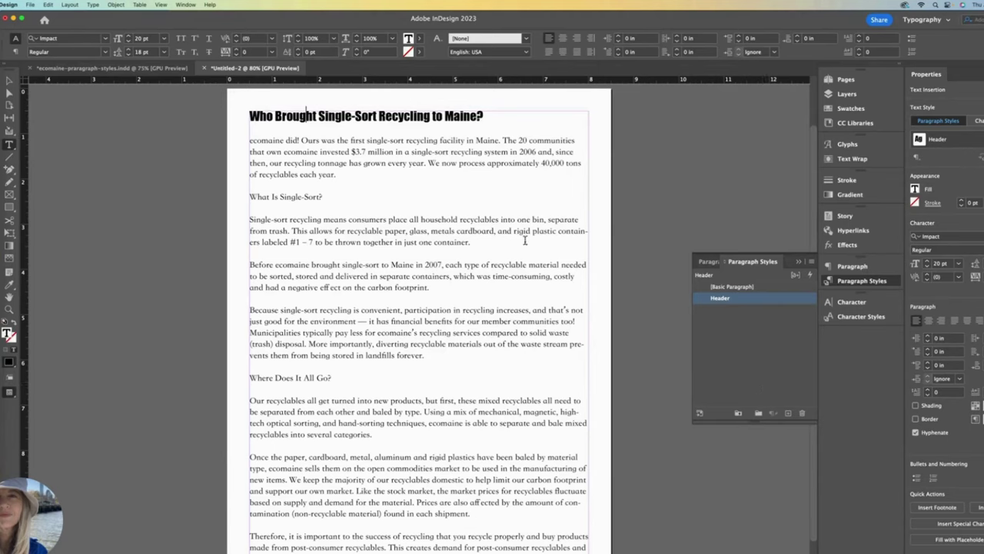
# Step: Apply Header to the 'What Is Single-Sort?' and 'Where Does It All Go?' headings, then select the frame
pyautogui.click(285, 197)
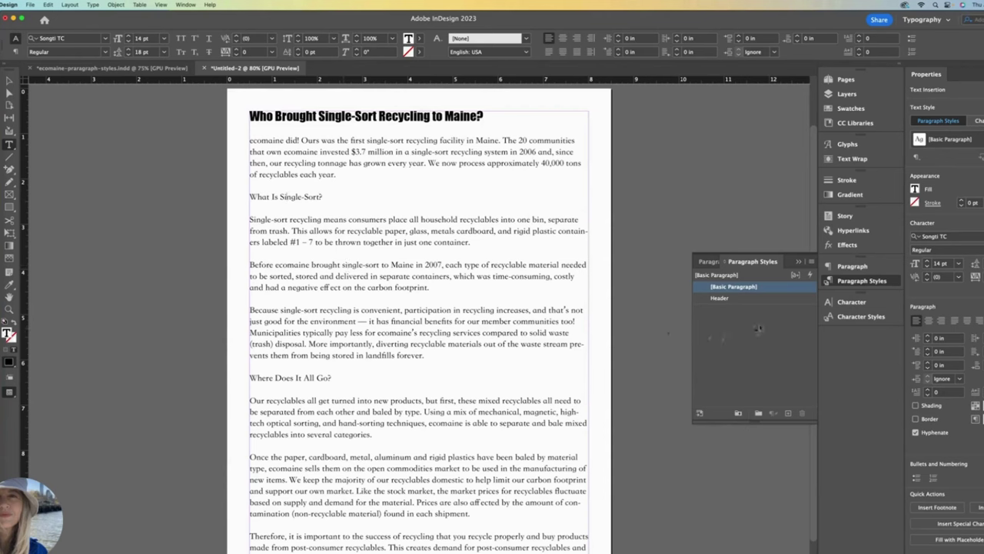
pyautogui.click(775, 300)
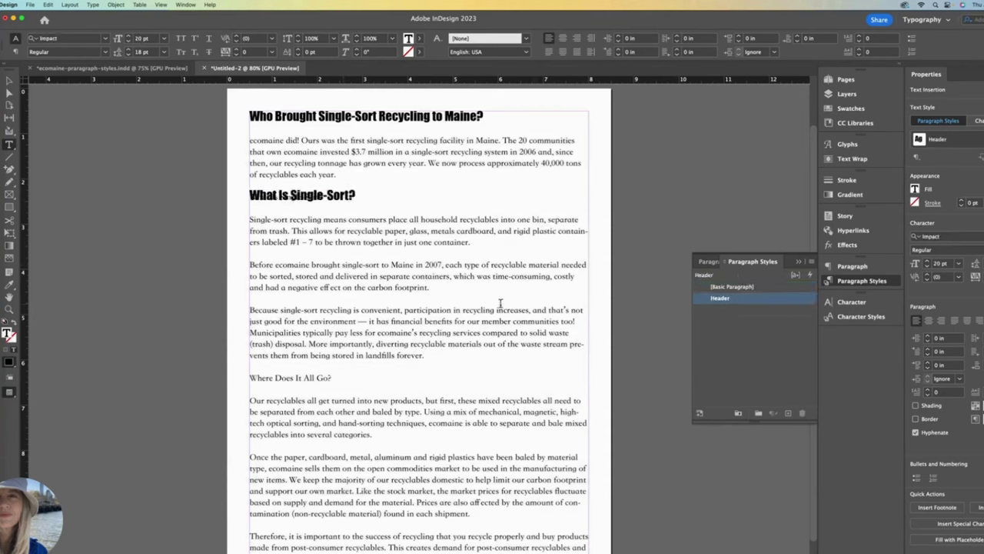
pyautogui.click(291, 379)
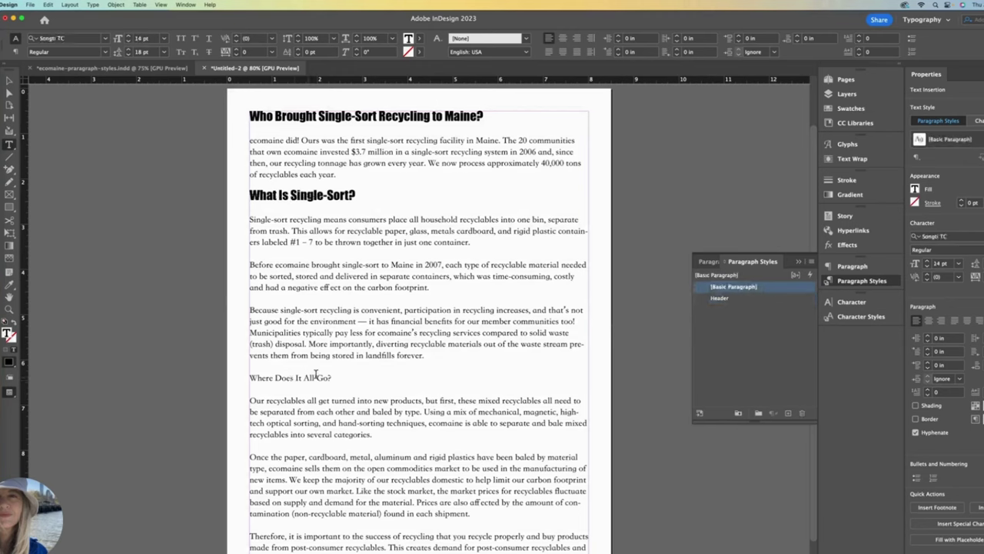
pyautogui.click(761, 302)
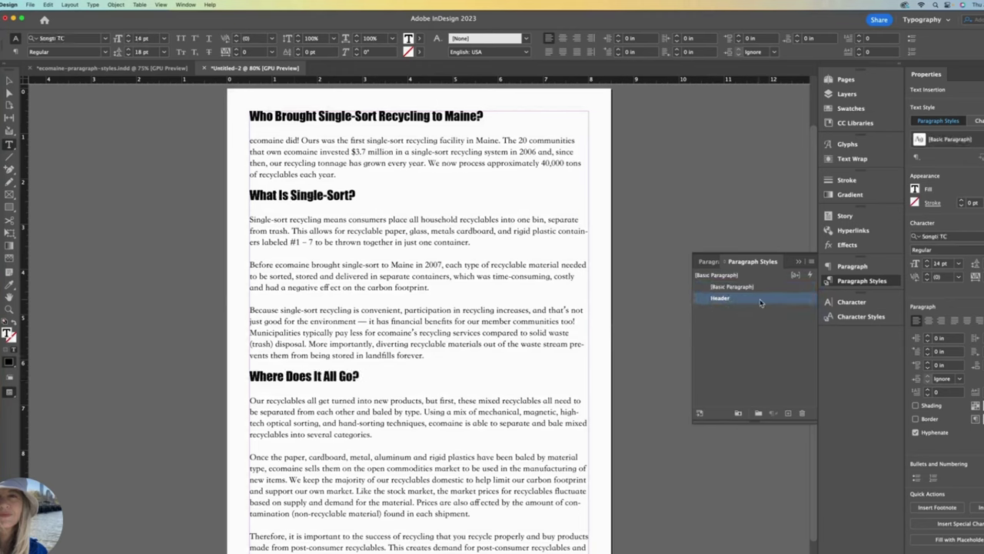
pyautogui.click(9, 80)
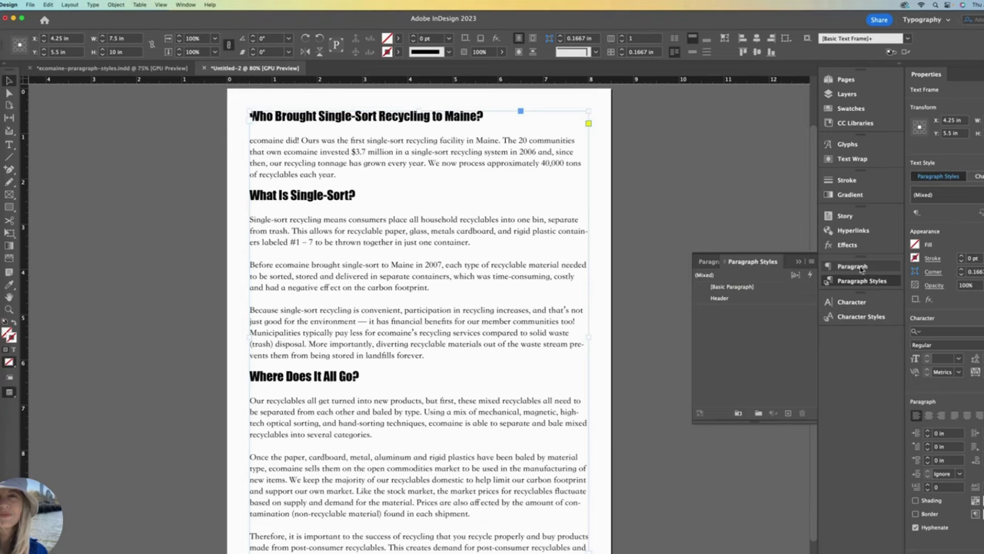
# Step: Uncheck Hyphenate in the Paragraph panel for the article text
pyautogui.click(861, 268)
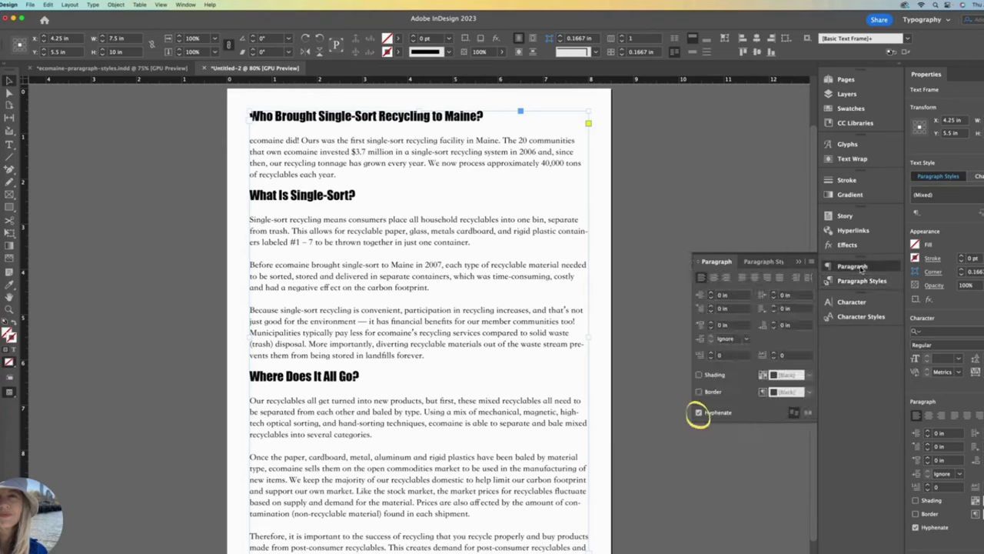
pyautogui.click(699, 414)
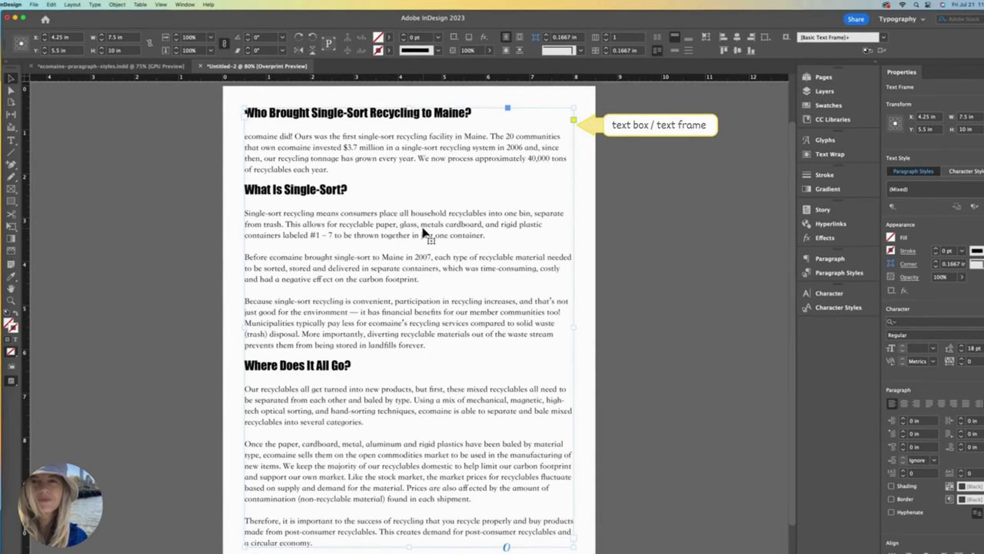
# Step: Set the article frame to 2 columns in Text Frame Options, then deselect it
pyautogui.click(113, 5)
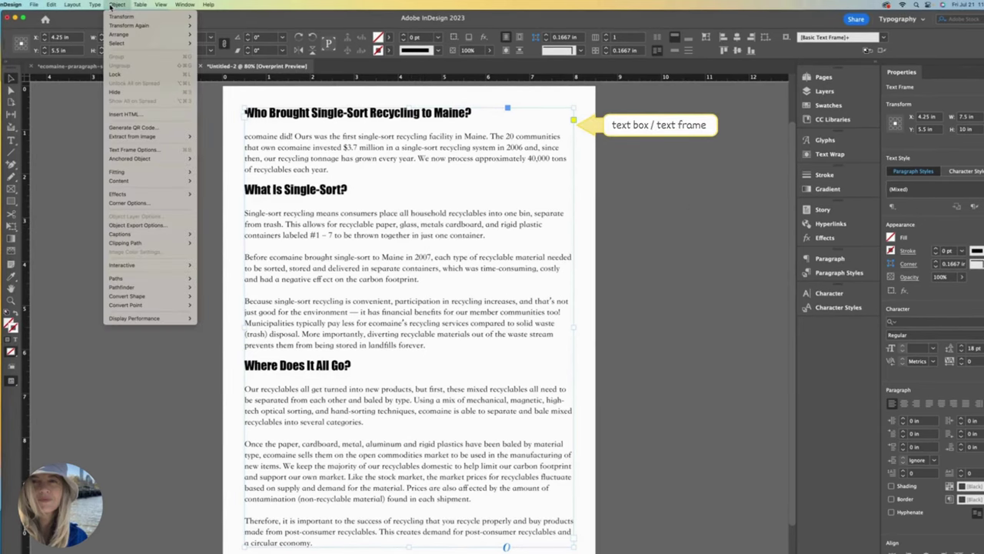
pyautogui.click(157, 150)
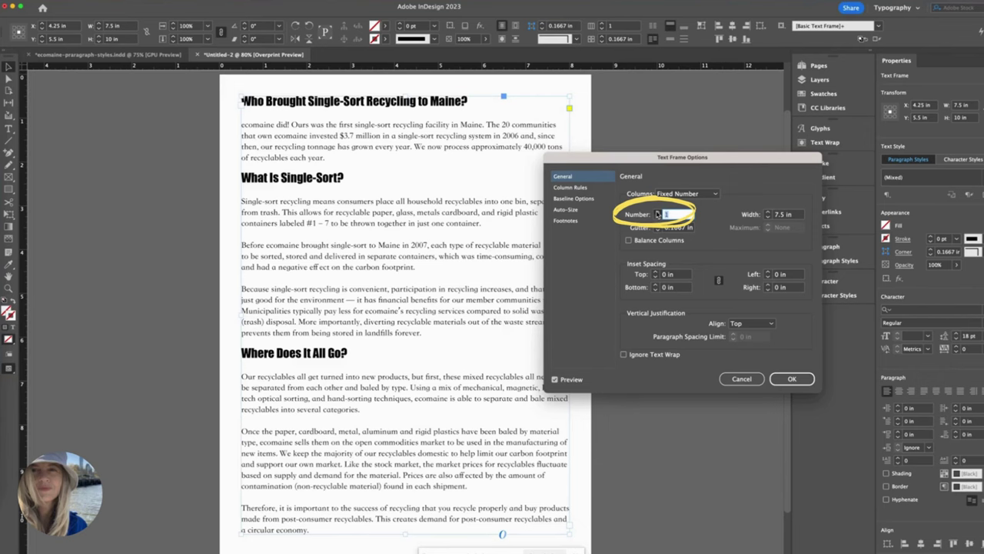
pyautogui.click(657, 213)
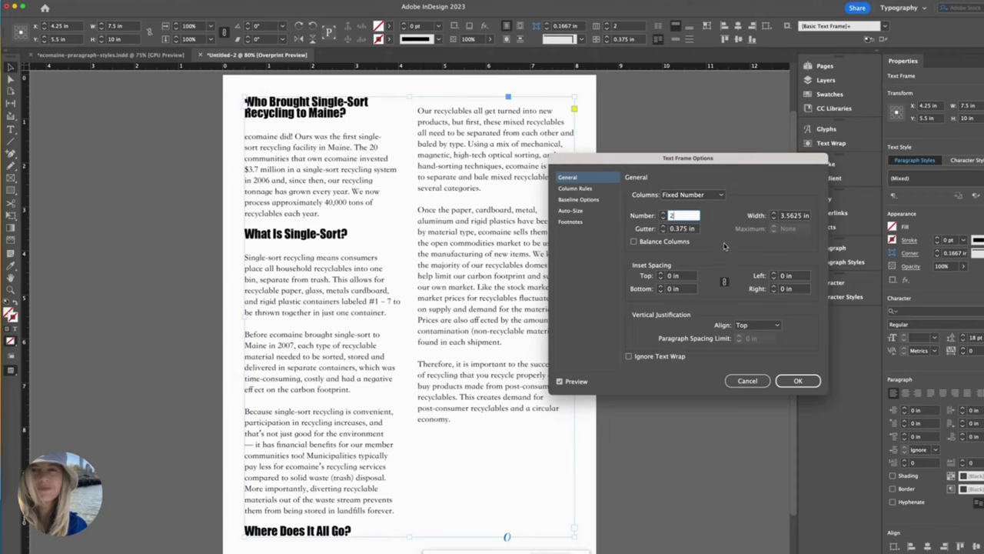
pyautogui.click(804, 382)
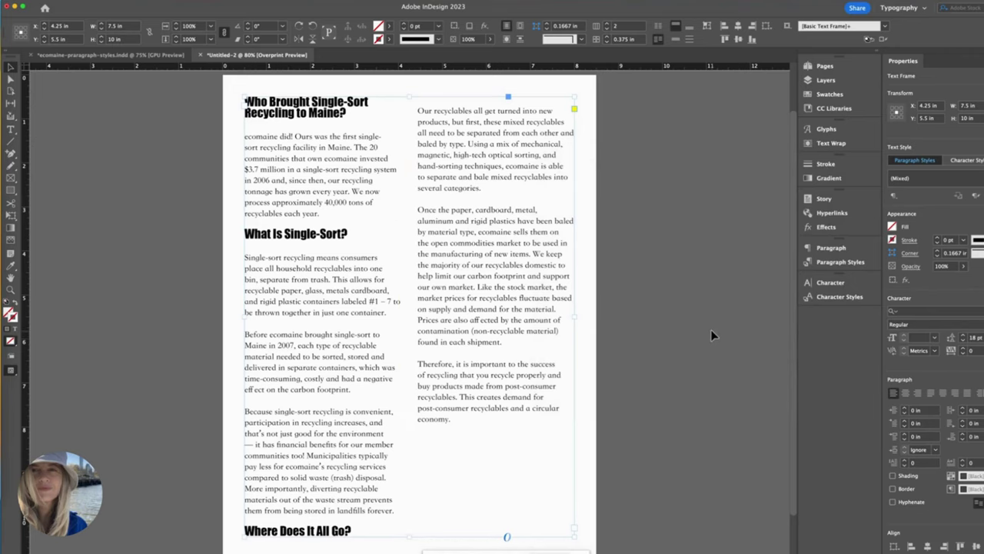
pyautogui.click(676, 320)
pyautogui.click(32, 5)
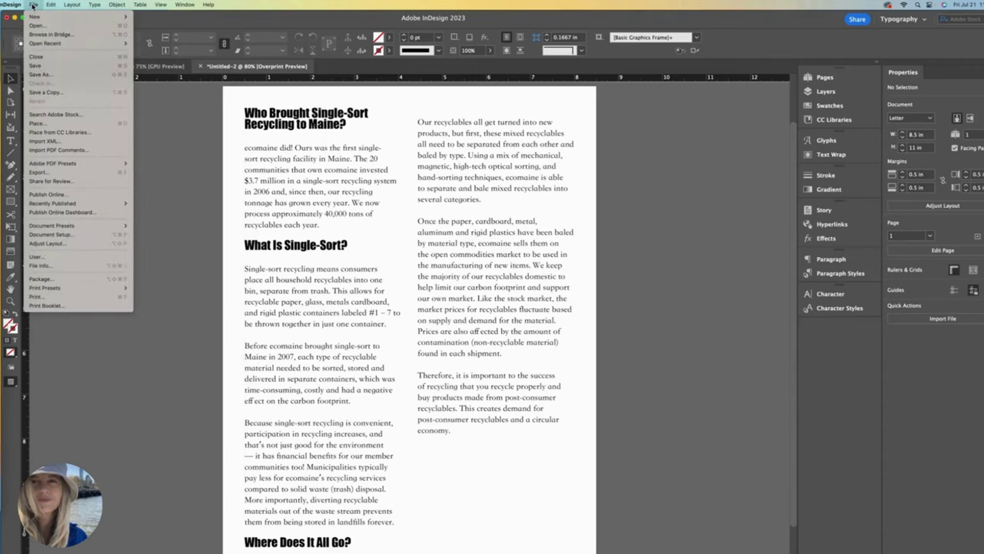
# Step: Place the recycle graphic in a frame drawn across both columns near mid-page
pyautogui.click(55, 125)
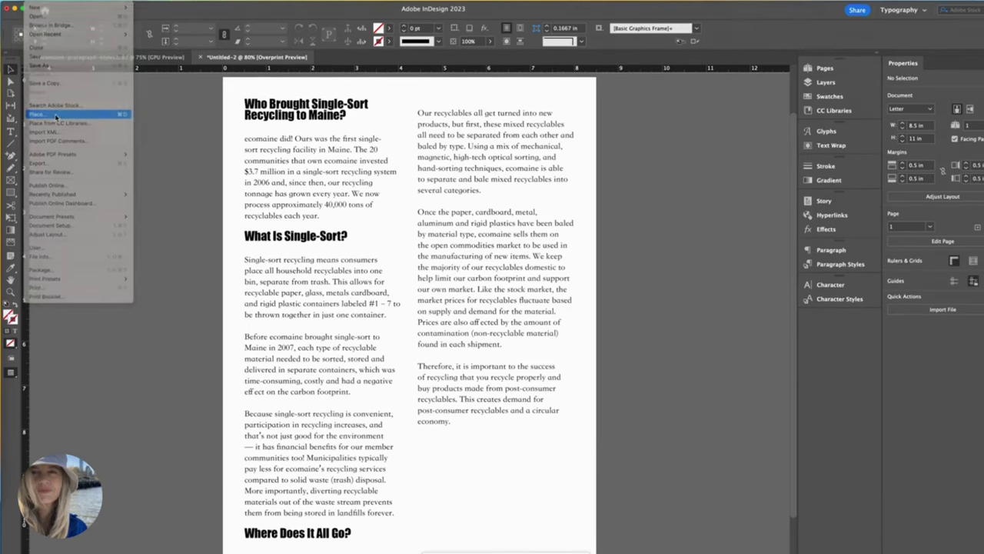
pyautogui.click(399, 277)
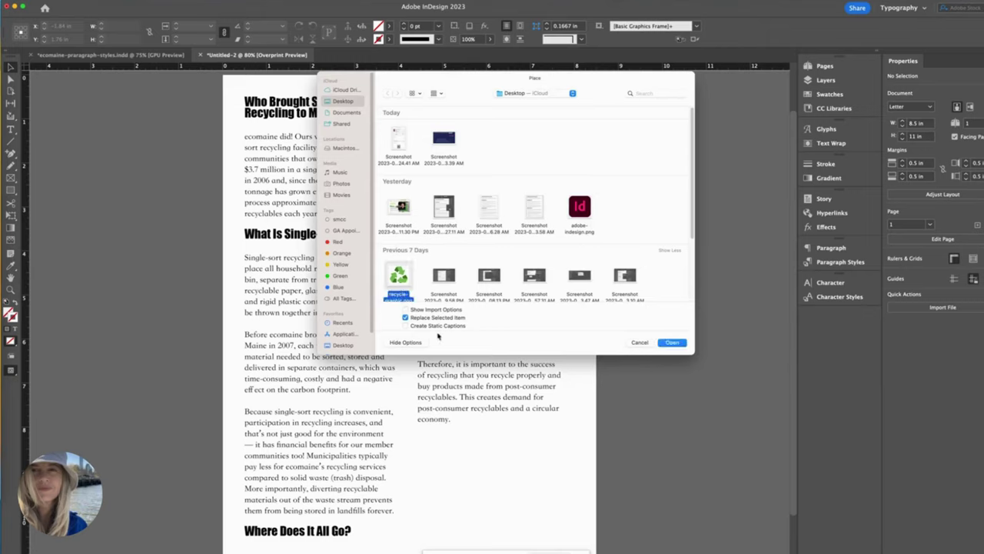
pyautogui.click(669, 343)
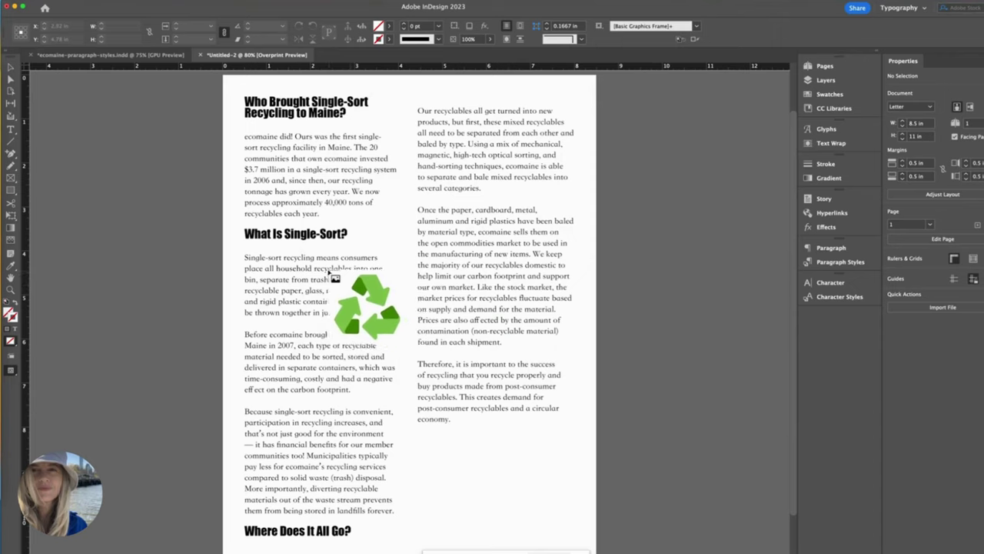
pyautogui.moveTo(324, 268); pyautogui.dragTo(474, 401)
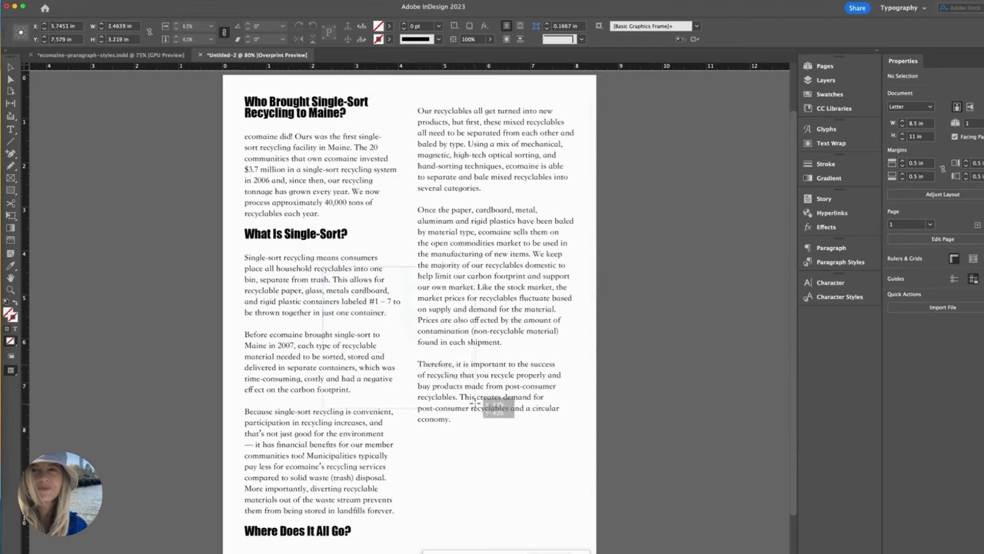
pyautogui.moveTo(474, 401); pyautogui.dragTo(474, 407)
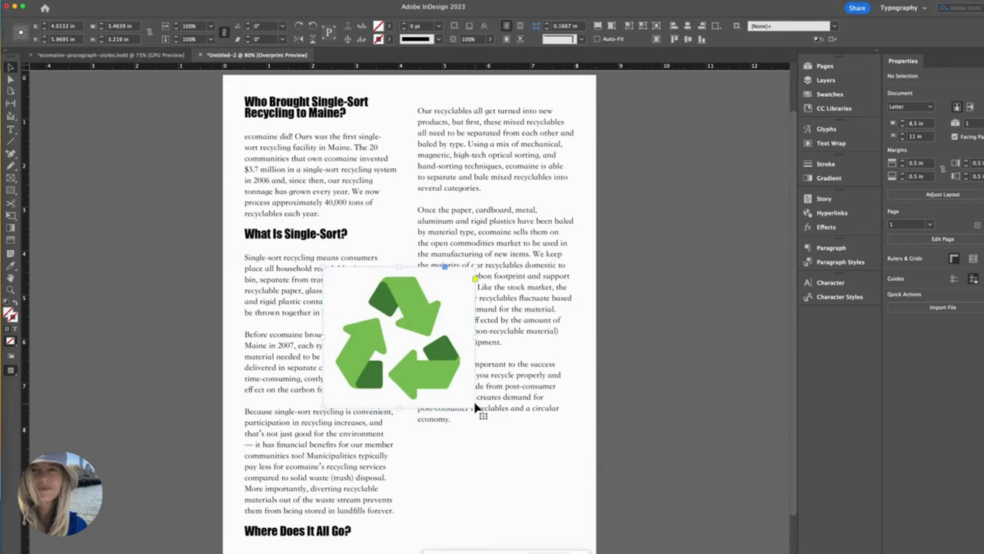
pyautogui.hotkey('shift', 'Tab')
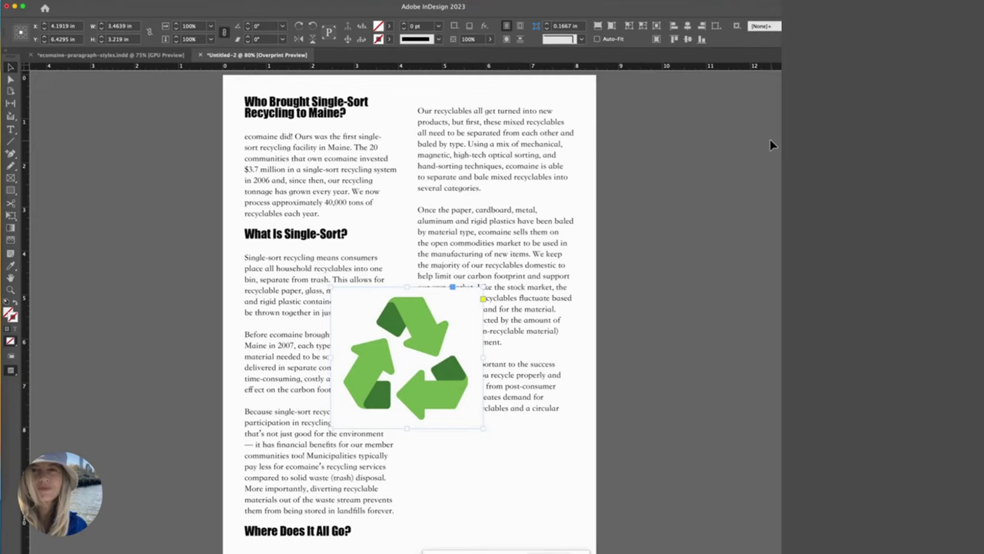
pyautogui.hotkey('shift', 'Tab')
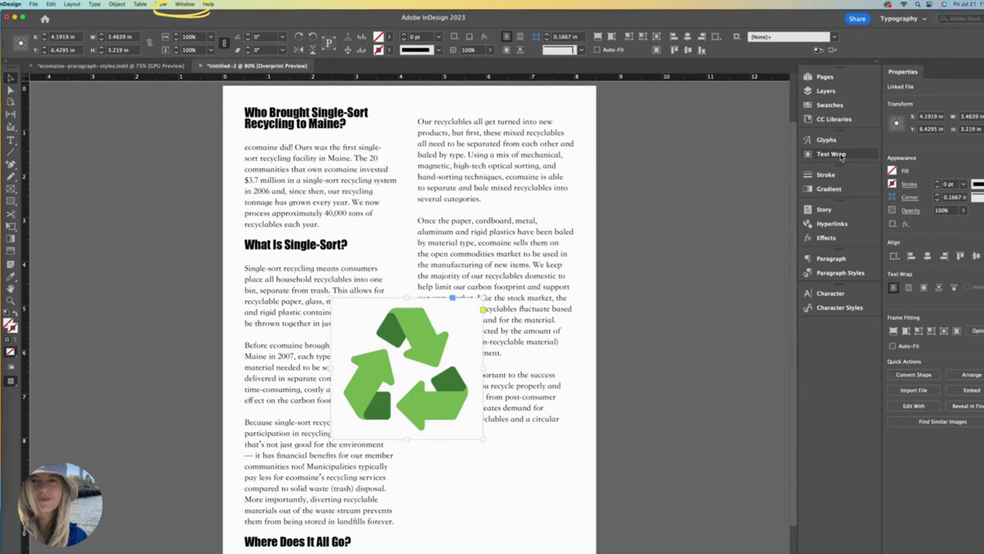
# Step: Set the graphic's text wrap to Wrap around object shape with a Select Subject contour
pyautogui.click(185, 5)
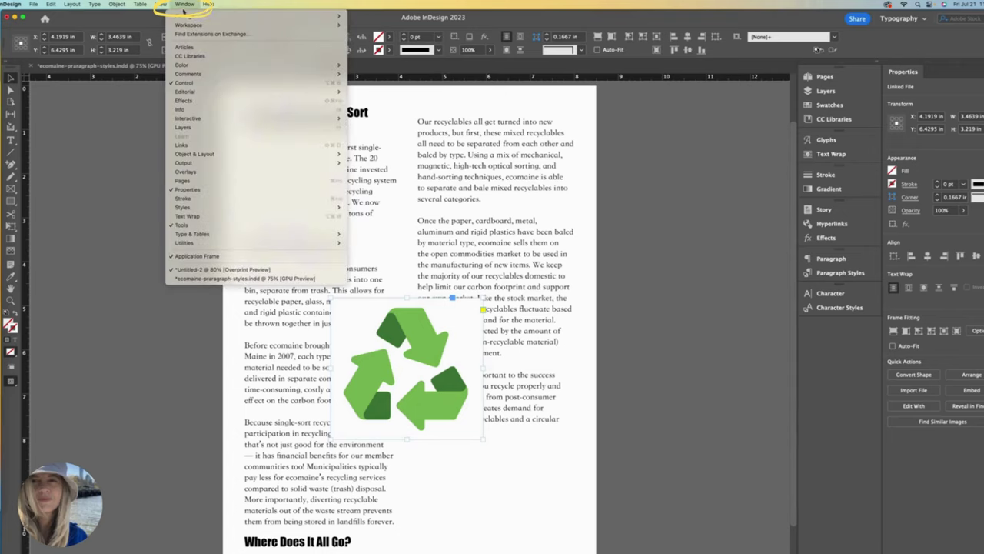
pyautogui.click(196, 217)
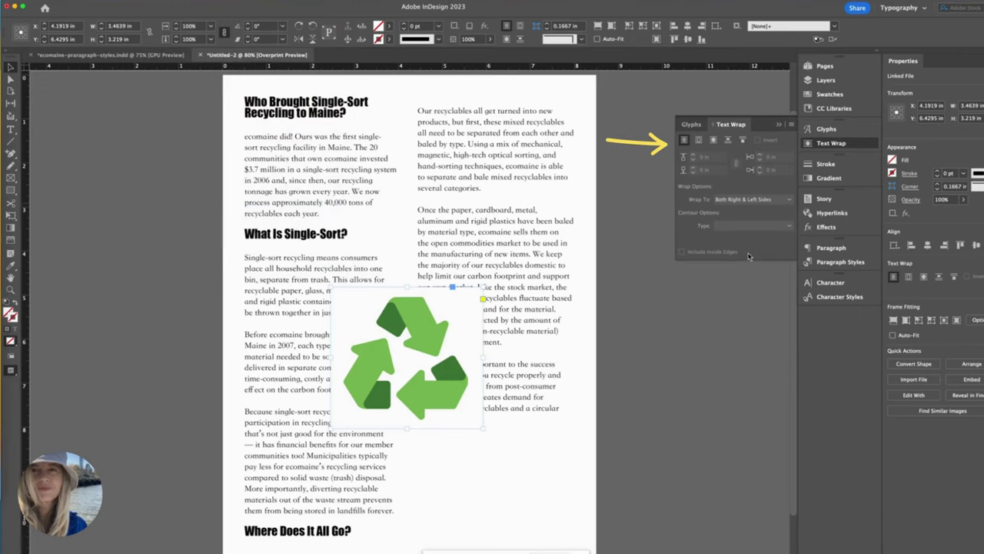
pyautogui.click(714, 140)
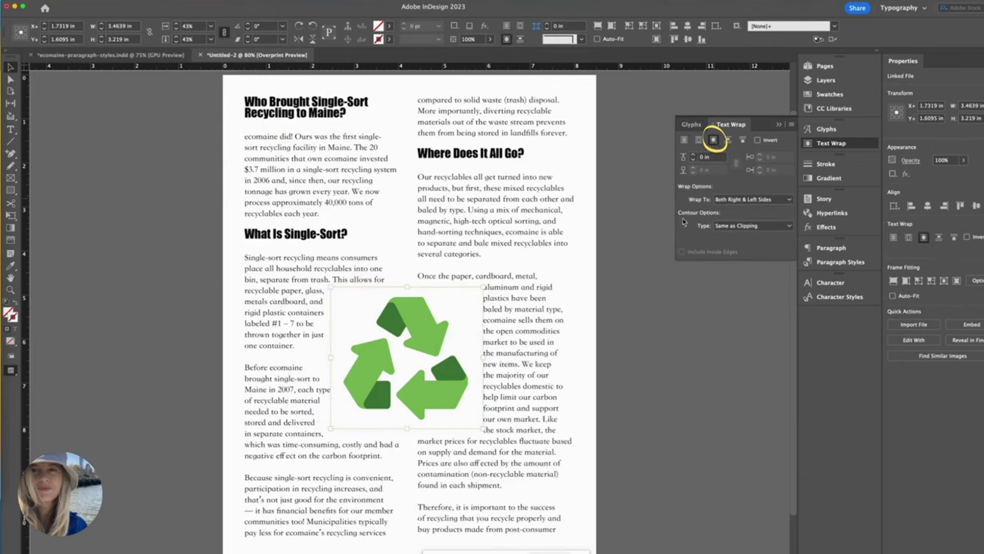
pyautogui.click(780, 227)
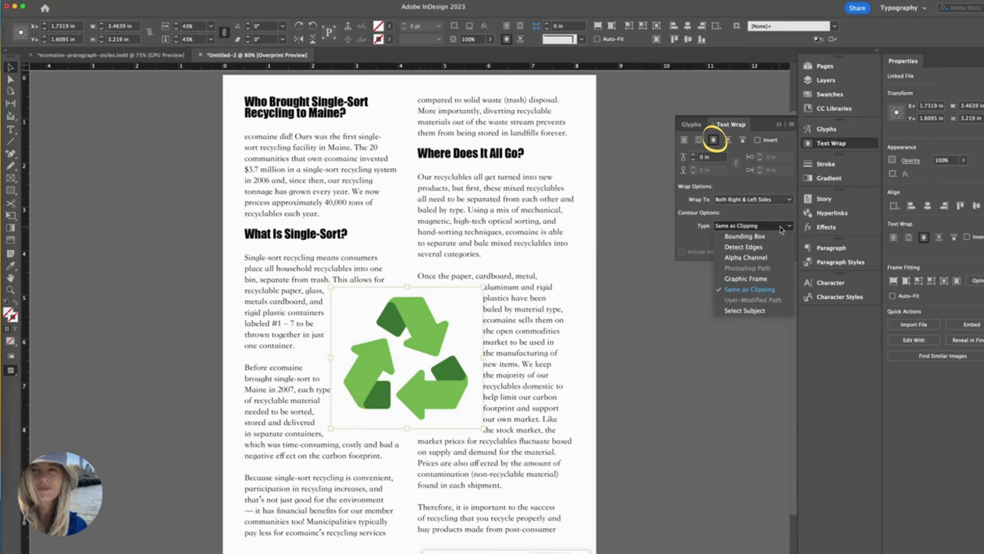
pyautogui.click(744, 311)
pyautogui.press('super+equal')
pyautogui.press('super+equal')
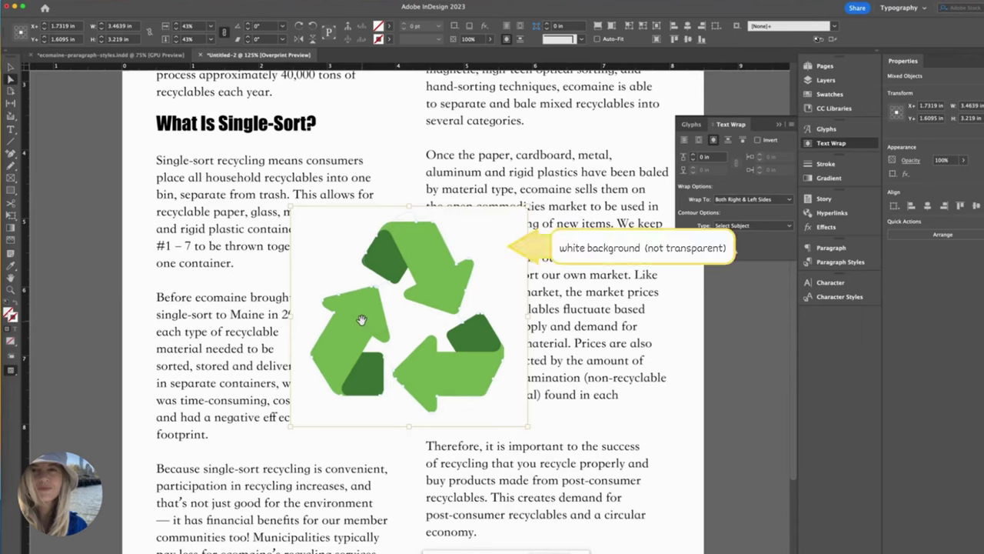
pyautogui.press('super+minus')
pyautogui.press('super+minus')
pyautogui.click(10, 78)
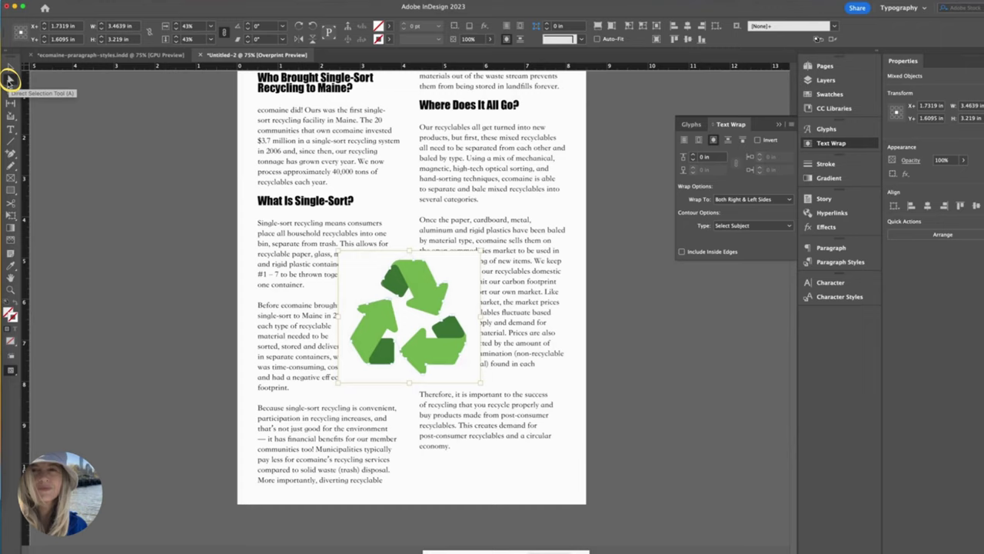
# Step: Select the recycling graphic and apply Object > Arrange > Send to Back
pyautogui.click(11, 68)
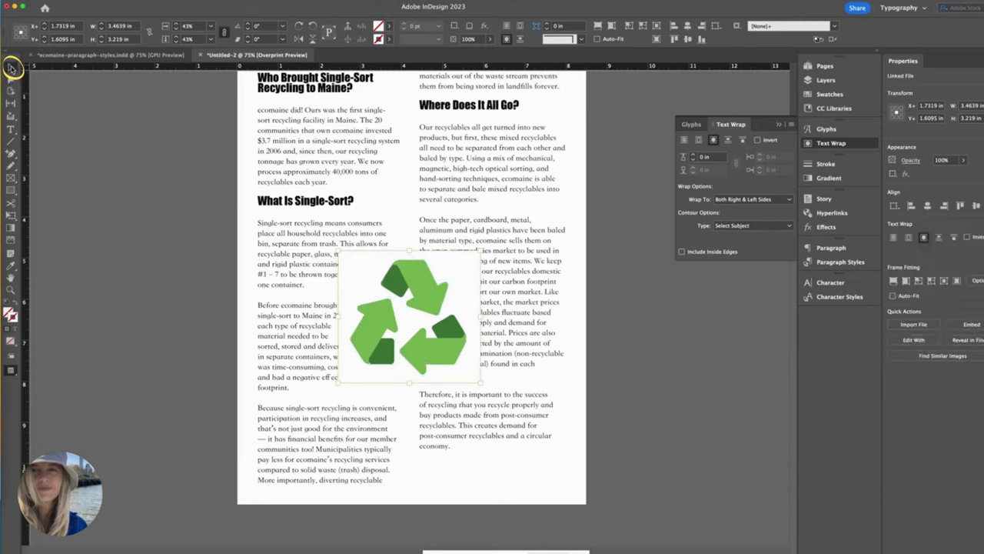
pyautogui.click(133, 311)
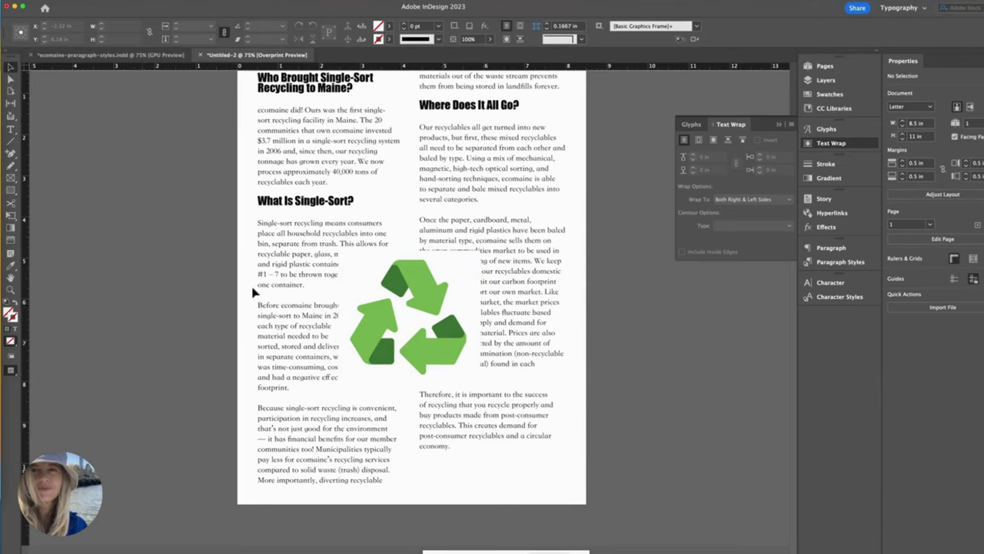
pyautogui.click(398, 275)
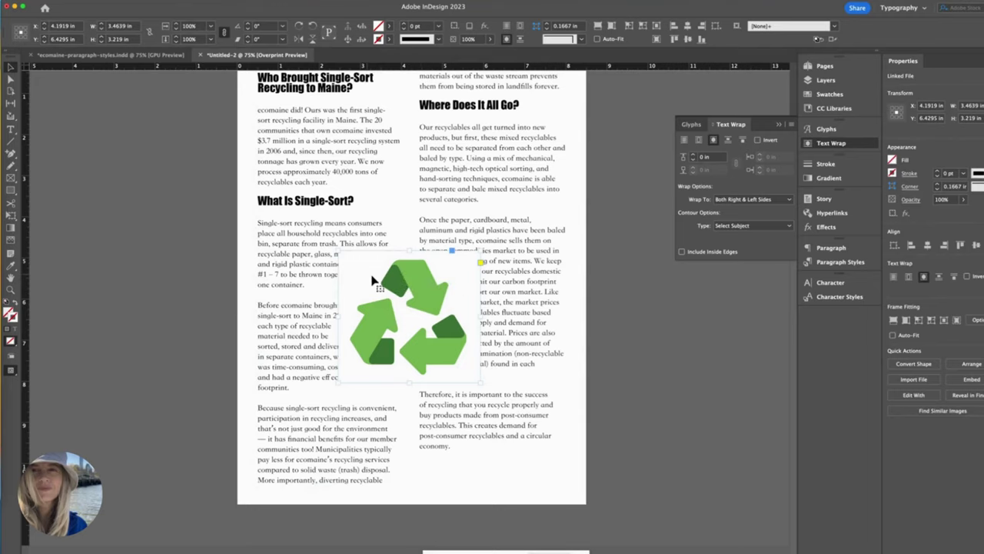
pyautogui.click(116, 0)
pyautogui.moveTo(118, 27)
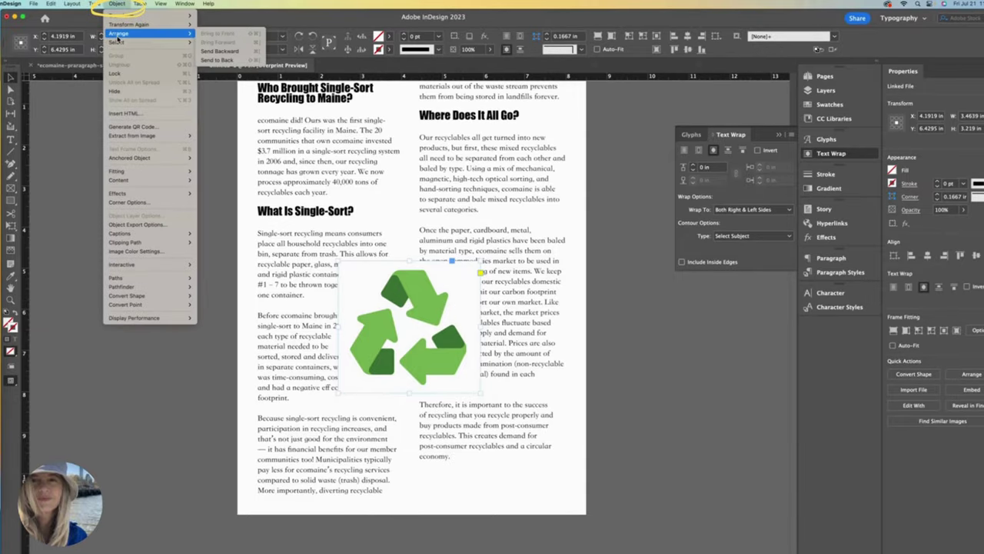
pyautogui.click(224, 60)
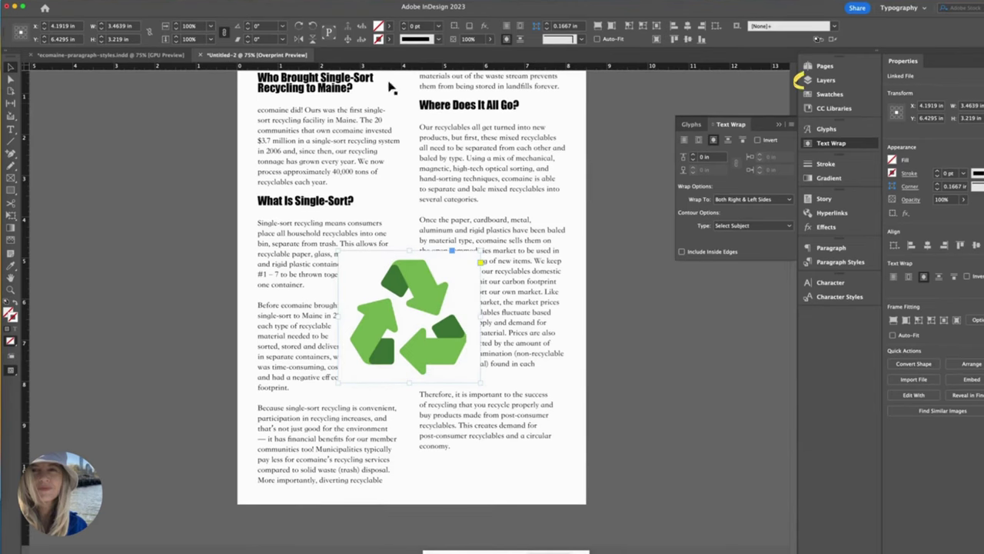
# Step: In the Layers panel, move recycle-graphic.png below the text frame item
pyautogui.click(852, 80)
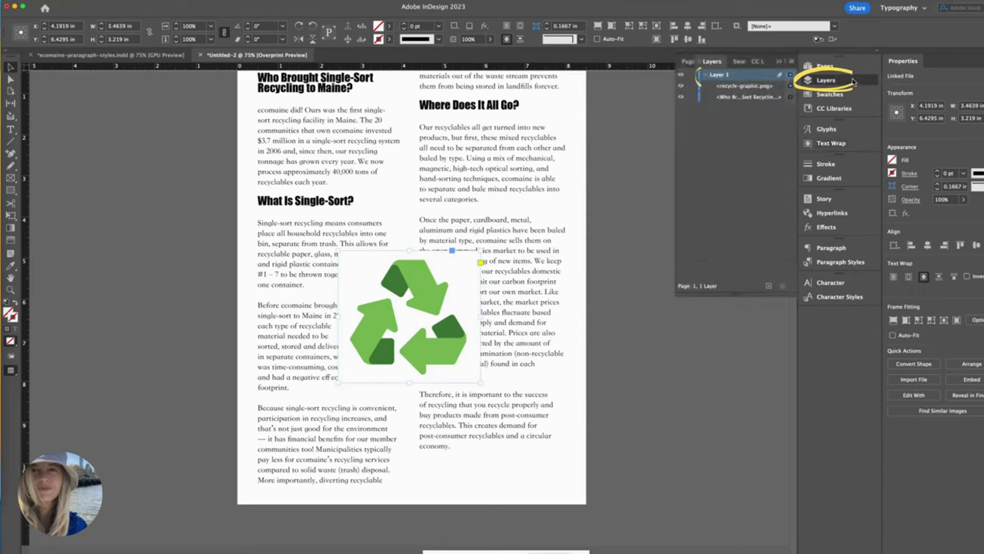
pyautogui.click(701, 75)
pyautogui.click(702, 75)
pyautogui.click(746, 87)
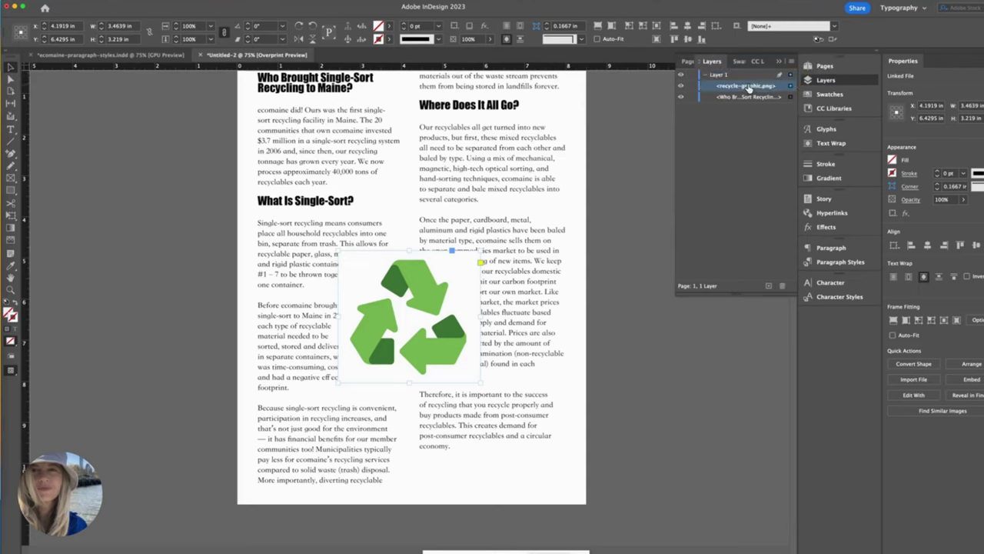
pyautogui.moveTo(746, 89); pyautogui.dragTo(748, 104)
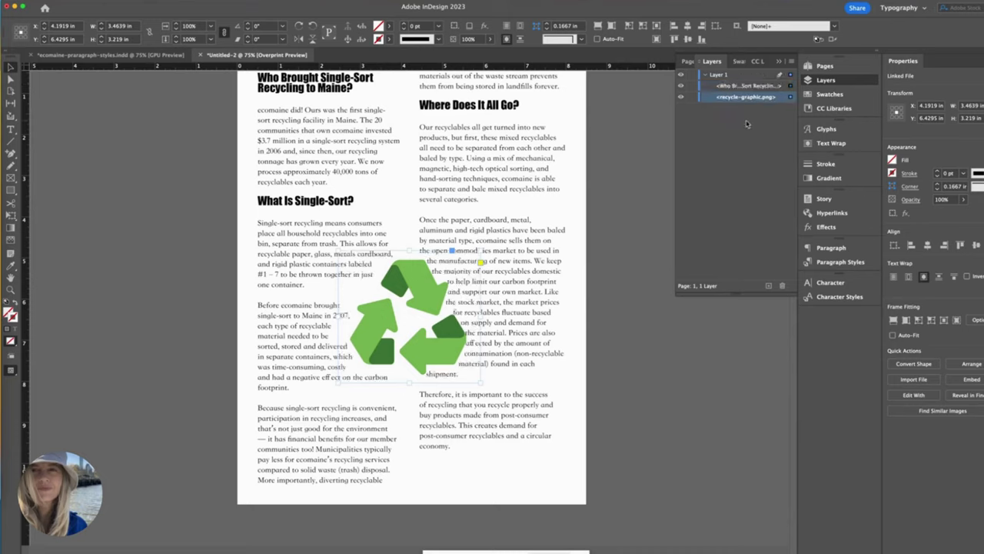
pyautogui.click(782, 62)
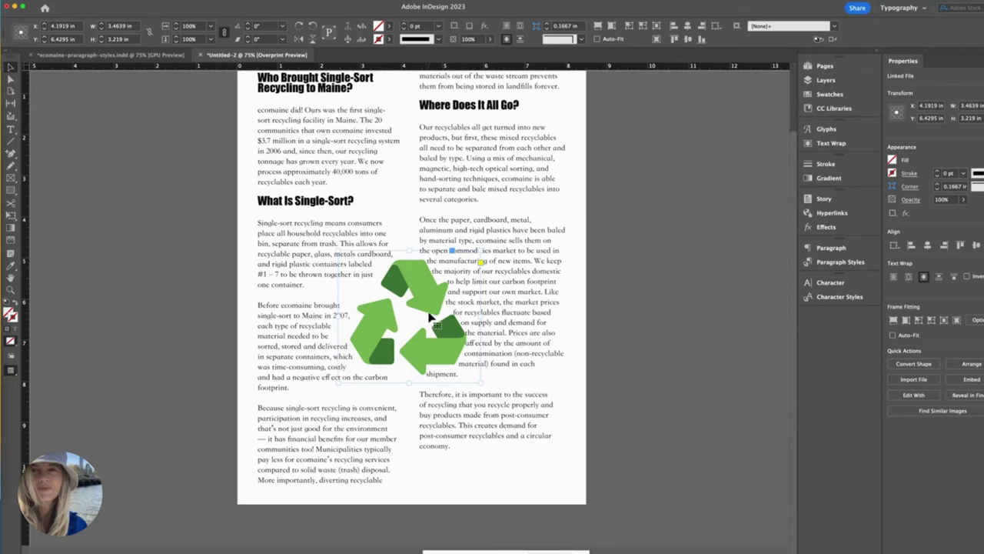
pyautogui.moveTo(843, 152)
pyautogui.mouseDown()
pyautogui.moveTo(800, 138)
pyautogui.moveTo(846, 152)
pyautogui.mouseUp()
# Step: Raise the recycling graphic's text wrap offset to 0.1875 in
pyautogui.click(839, 144)
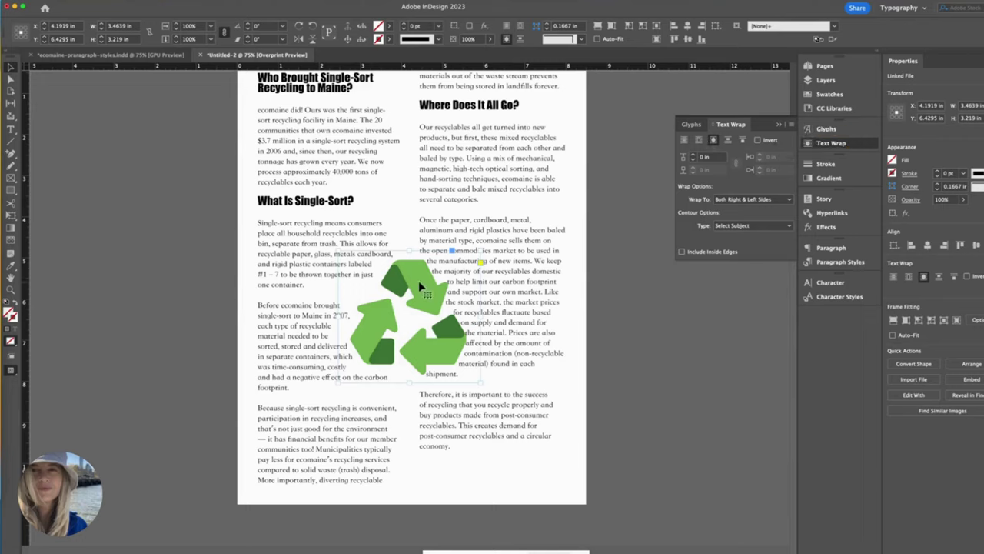
pyautogui.moveTo(693, 146)
pyautogui.mouseDown()
pyautogui.moveTo(676, 163)
pyautogui.moveTo(729, 151)
pyautogui.mouseUp()
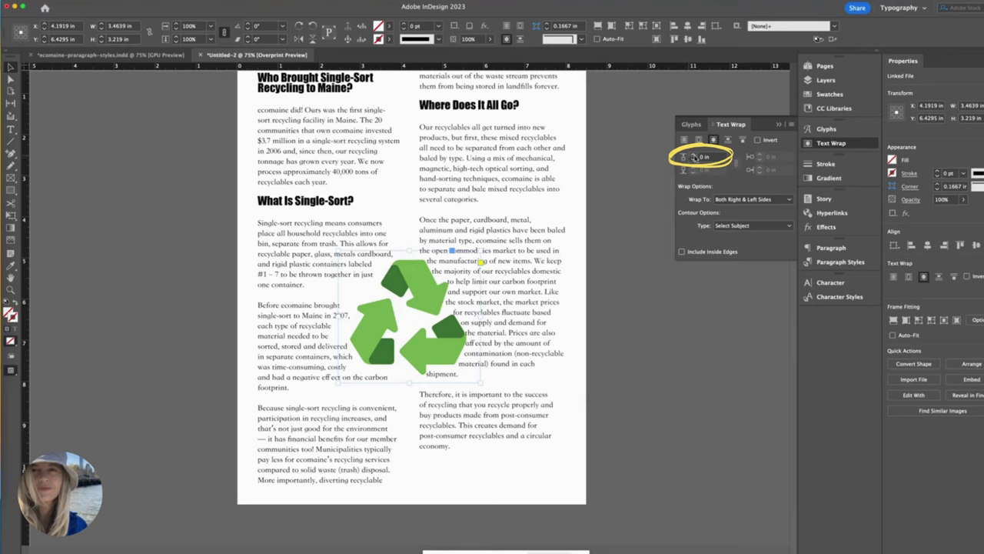
pyautogui.click(695, 155)
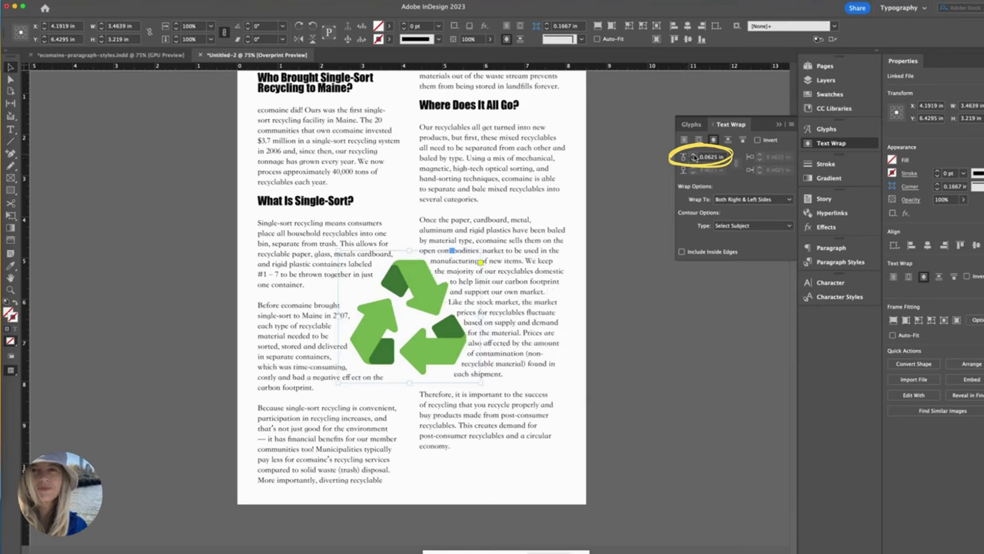
pyautogui.click(695, 156)
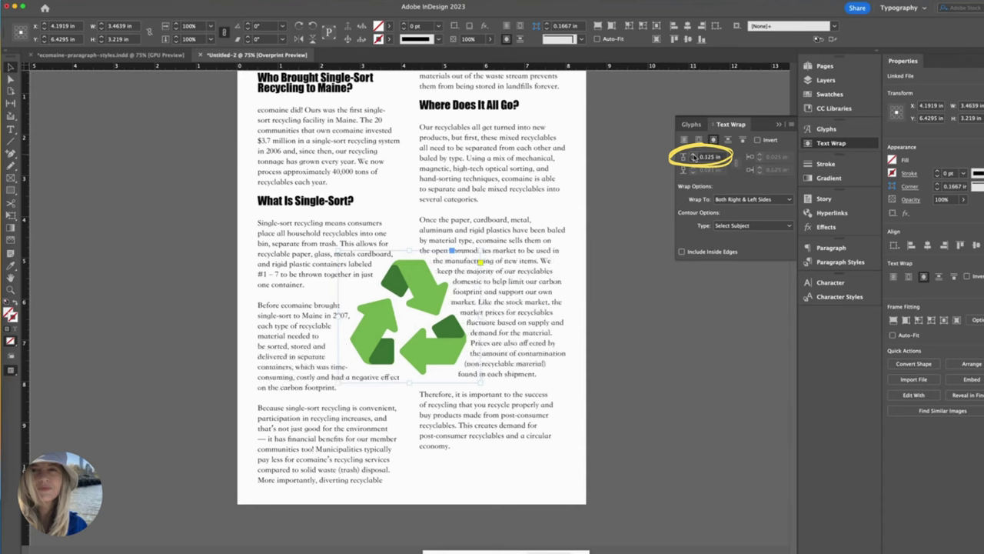
pyautogui.click(695, 155)
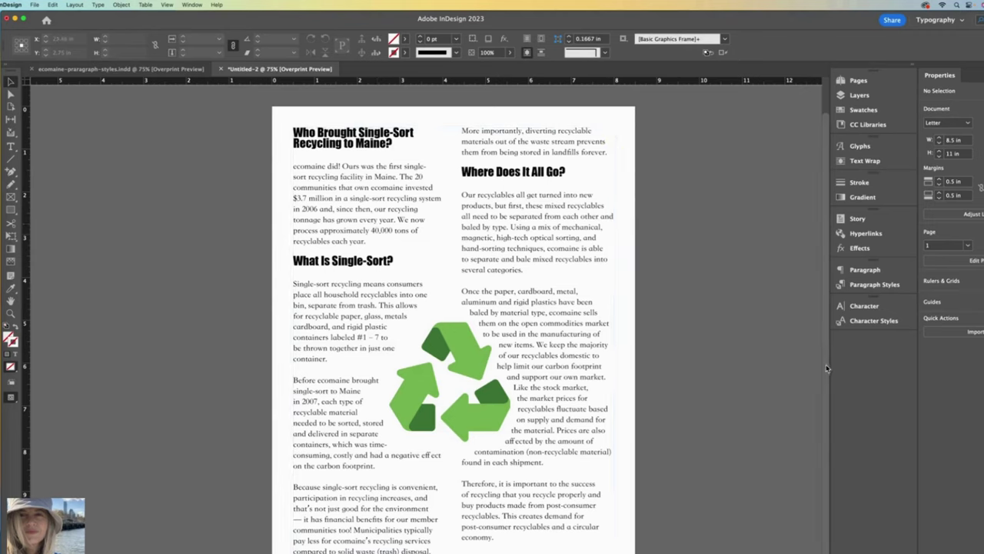
# Step: Show the Character and Character Styles panels and create Character Style 1
pyautogui.click(862, 323)
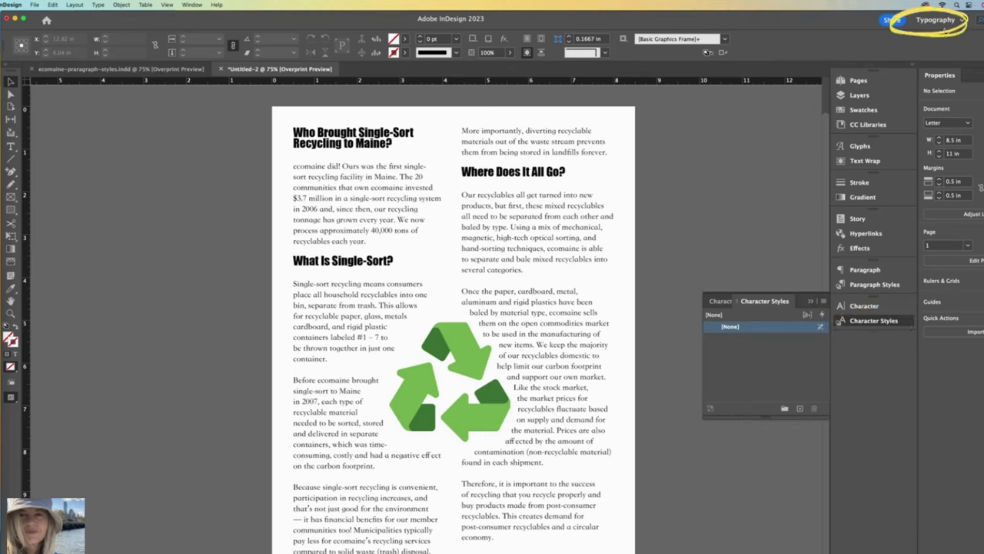
pyautogui.click(188, 6)
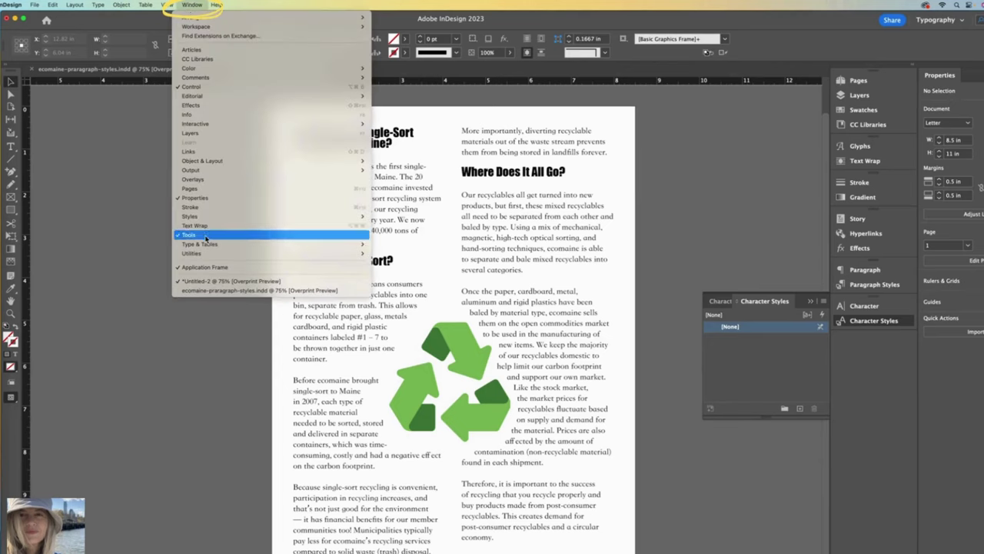
pyautogui.moveTo(207, 246)
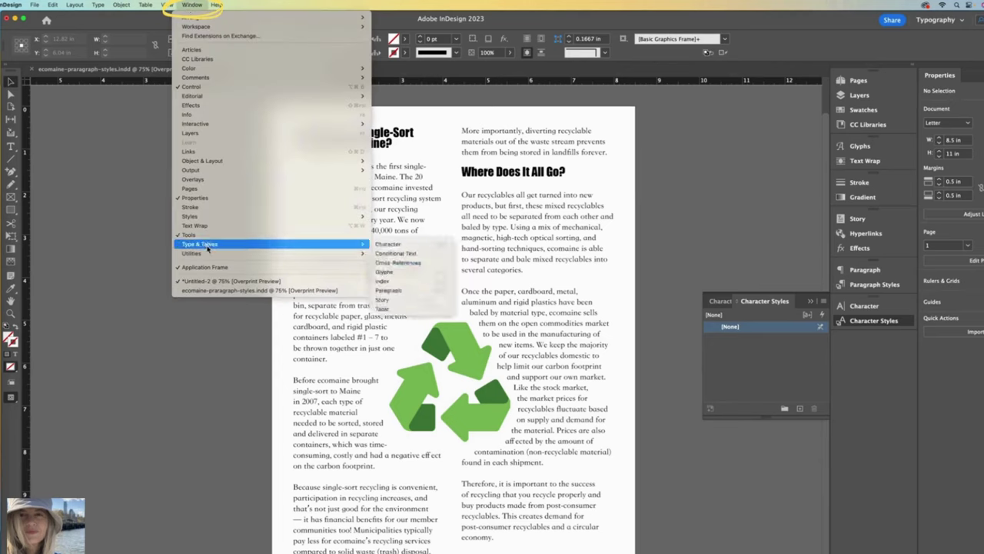
pyautogui.click(389, 246)
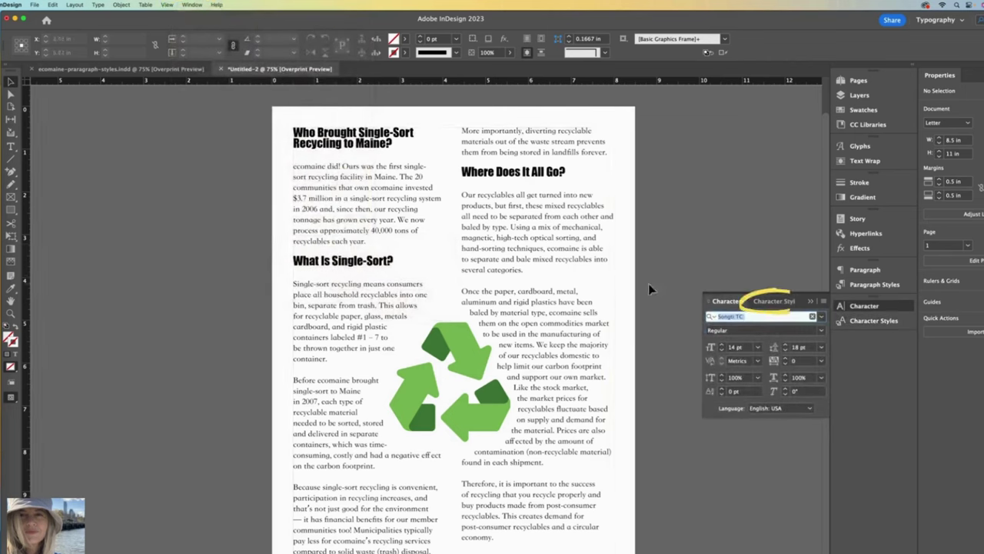
pyautogui.click(769, 302)
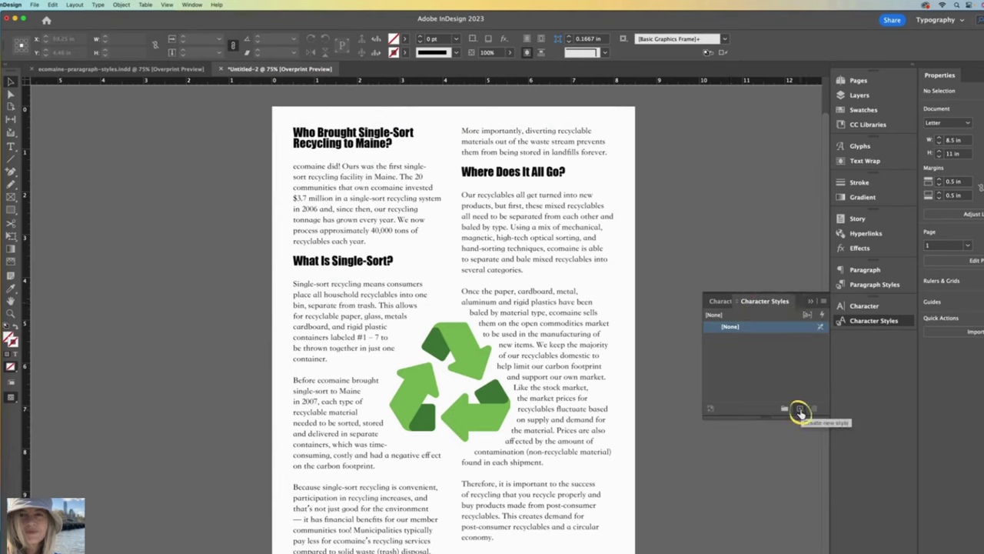
pyautogui.click(799, 413)
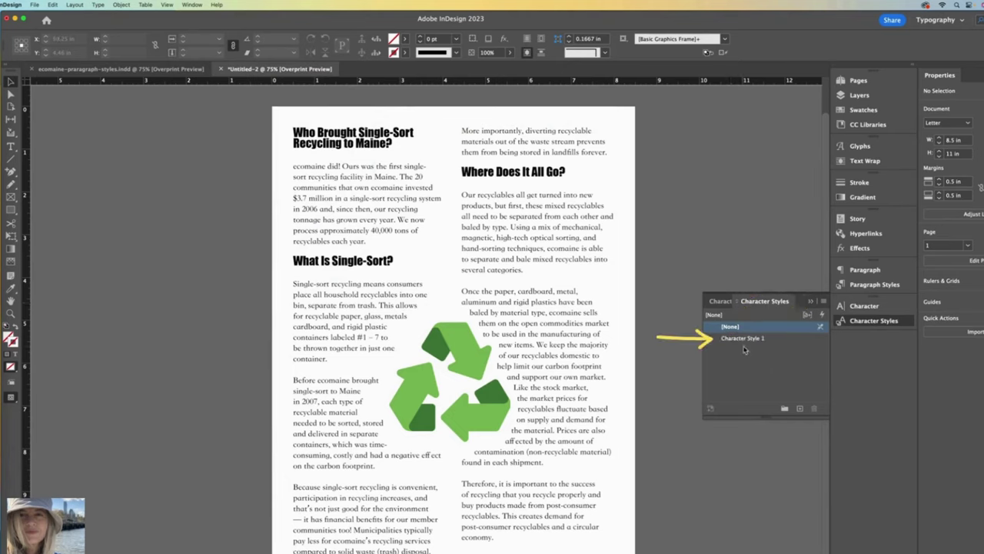
# Step: Name the new style eco and set its font to Arial Regular, 22 pt
pyautogui.doubleClick(784, 342)
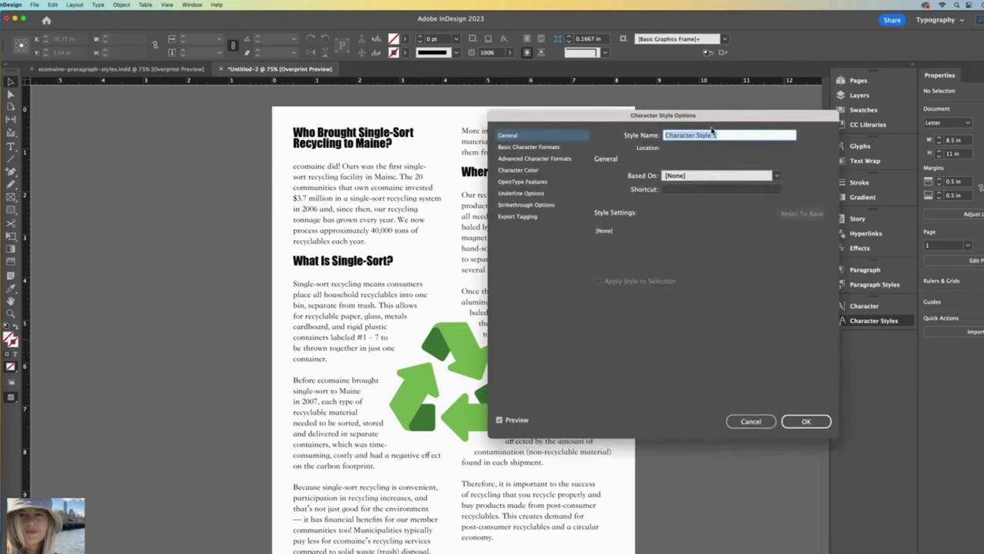
pyautogui.write('eco')
pyautogui.click(527, 151)
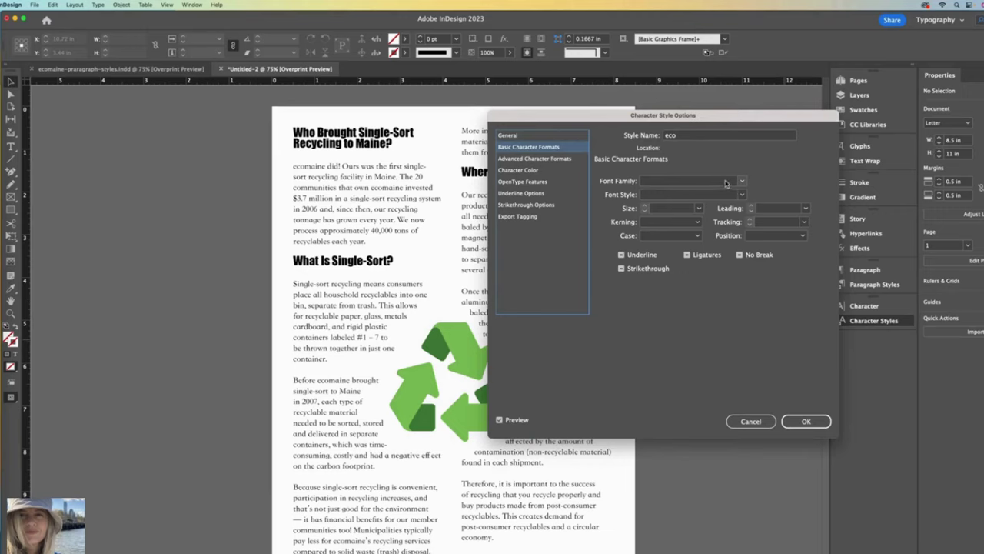
pyautogui.click(742, 181)
pyautogui.click(684, 194)
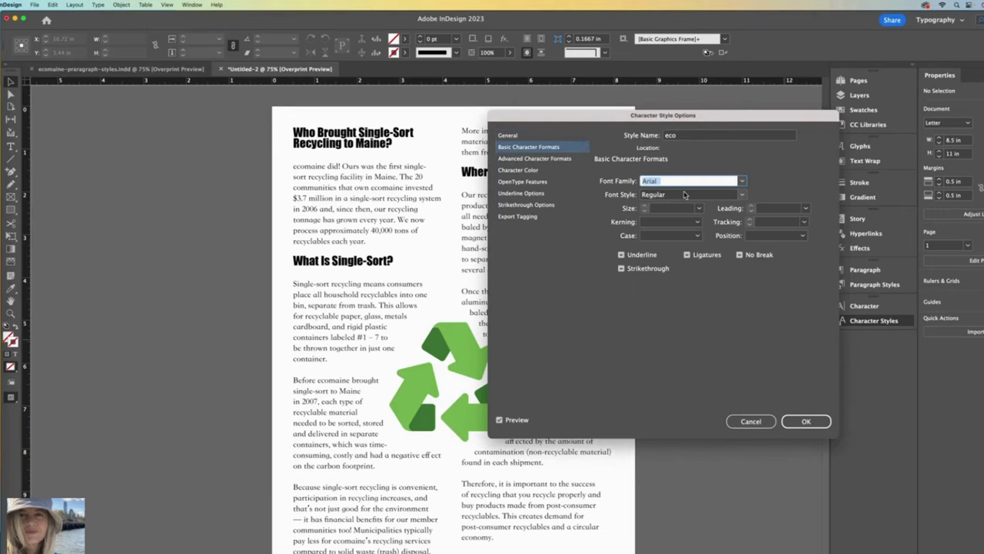
pyautogui.click(699, 209)
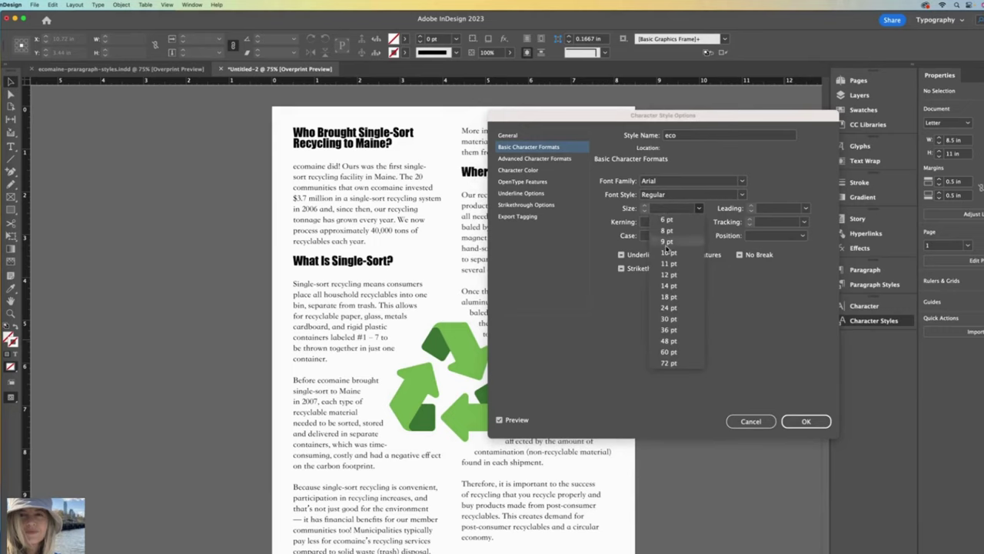
pyautogui.click(669, 308)
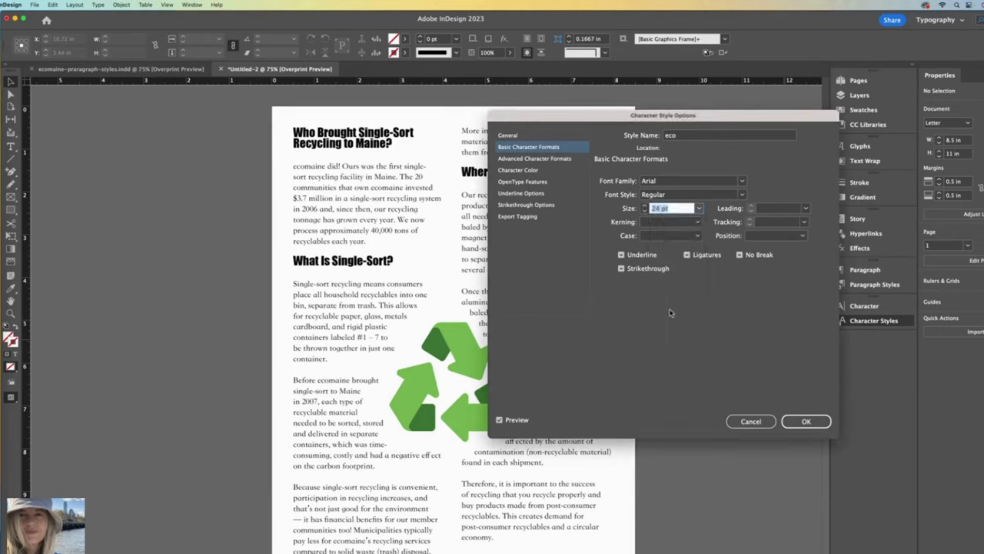
pyautogui.click(645, 212)
pyautogui.click(645, 213)
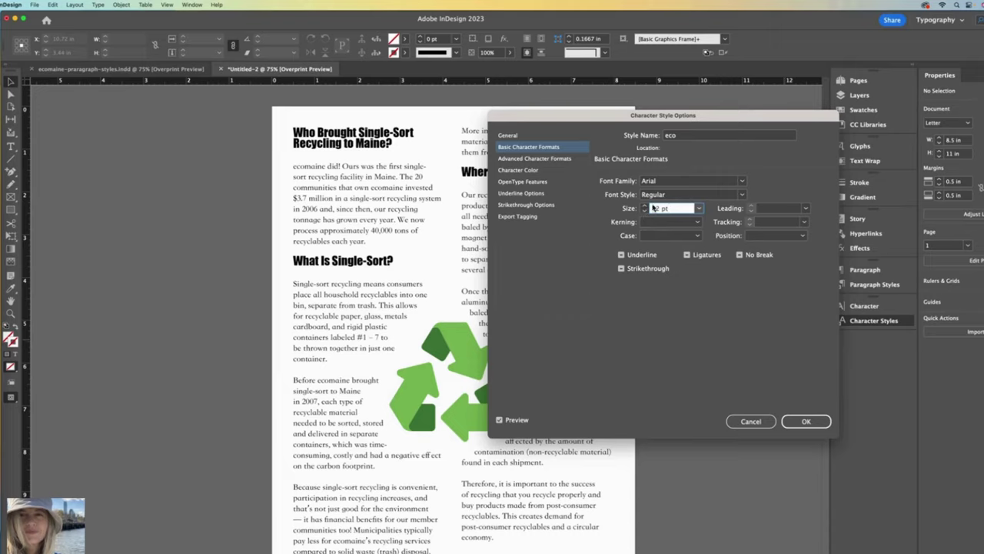
# Step: Give the eco style tracking 25 and a green character colour, then save it
pyautogui.click(780, 225)
pyautogui.click(804, 223)
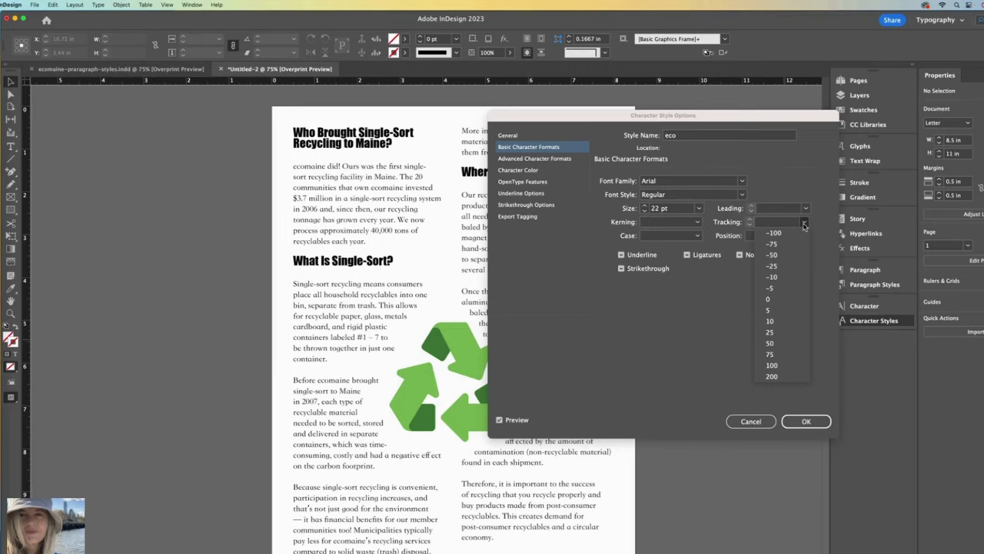
pyautogui.click(771, 332)
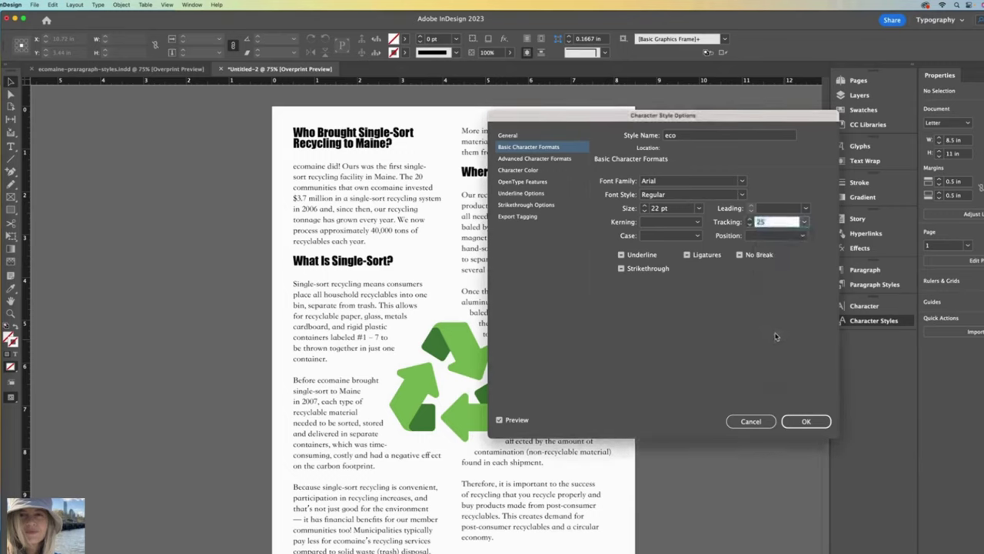
pyautogui.click(516, 170)
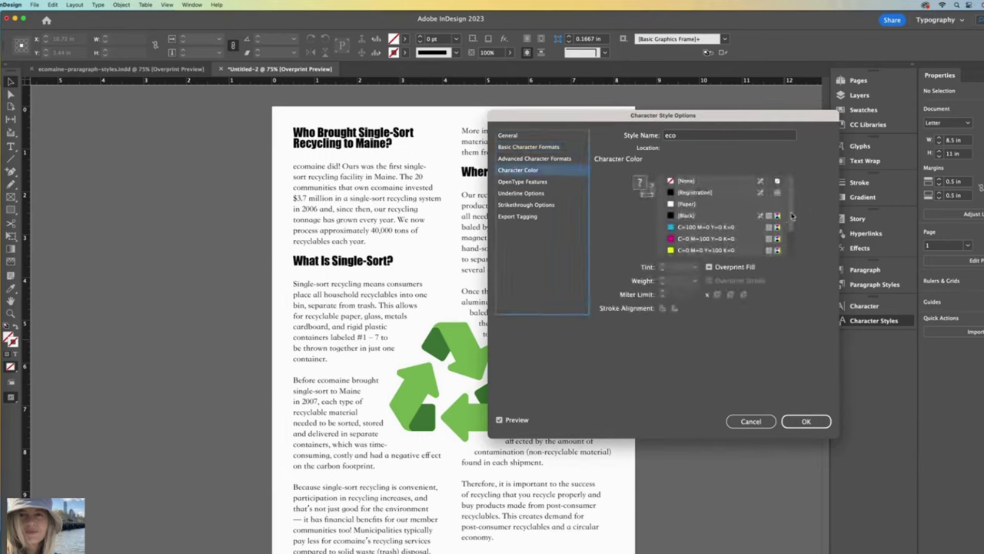
pyautogui.scroll(-1, 792, 228)
pyautogui.scroll(-2, 792, 228)
pyautogui.click(724, 241)
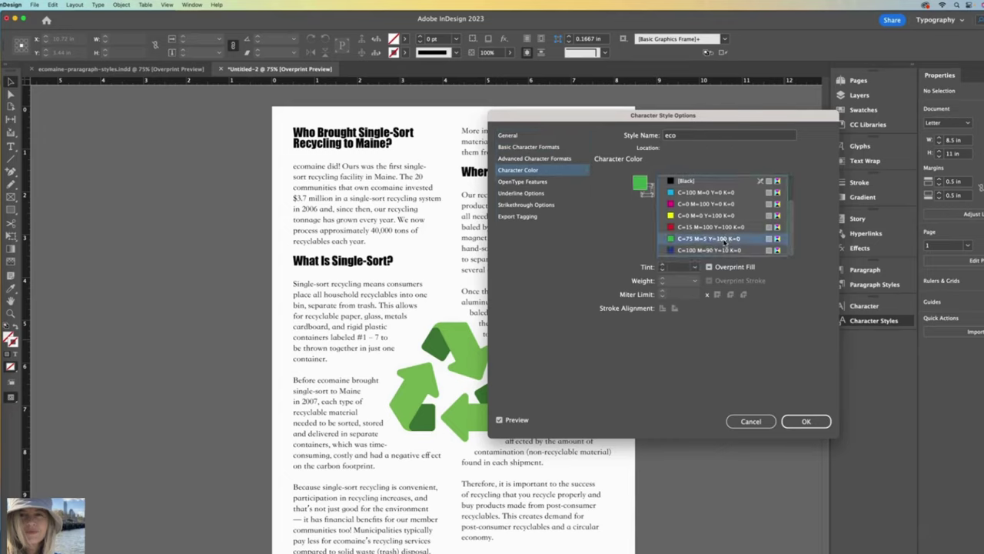
pyautogui.click(806, 422)
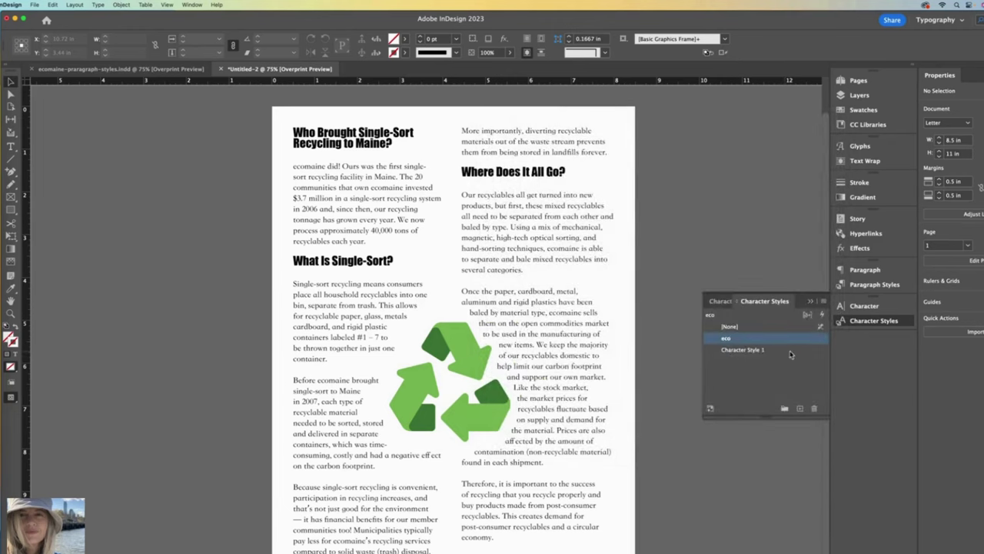
# Step: Rename Character Style 1 to maine and set its character colour to [Black]
pyautogui.doubleClick(791, 353)
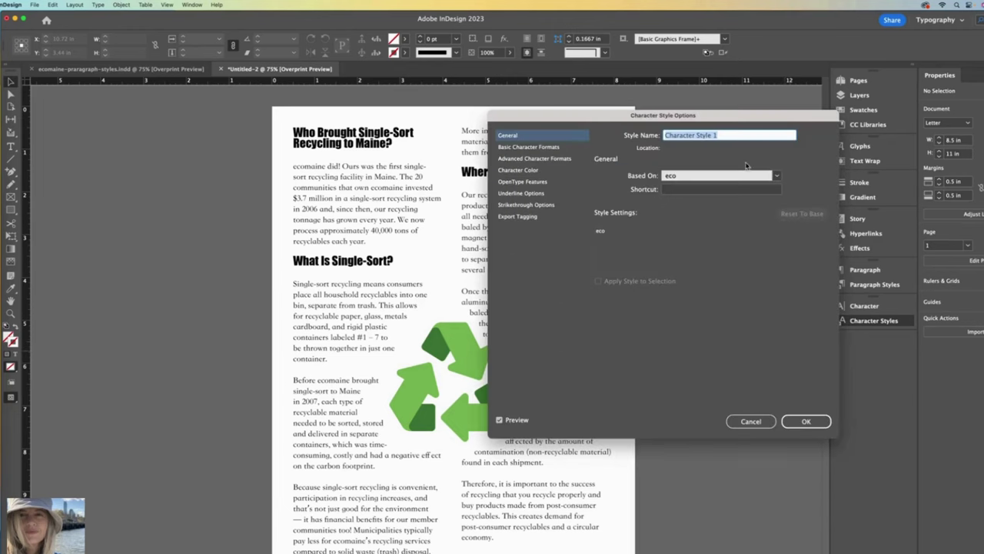
pyautogui.write('maine')
pyautogui.click(543, 147)
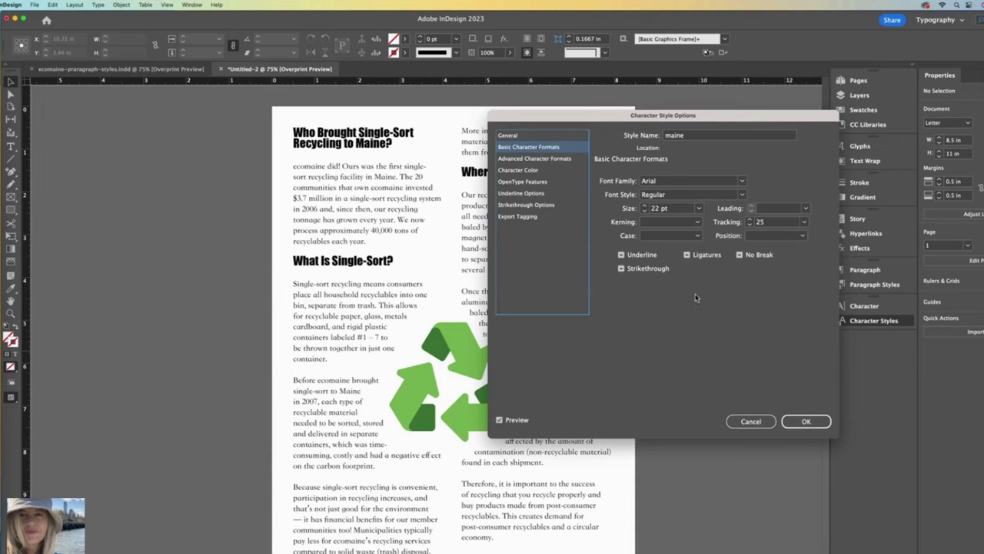
pyautogui.click(520, 170)
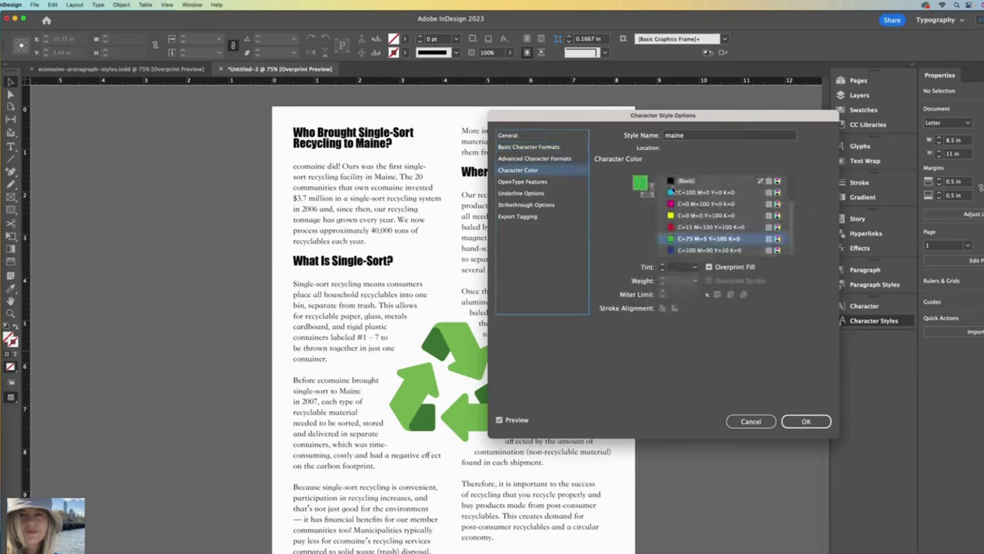
pyautogui.click(716, 182)
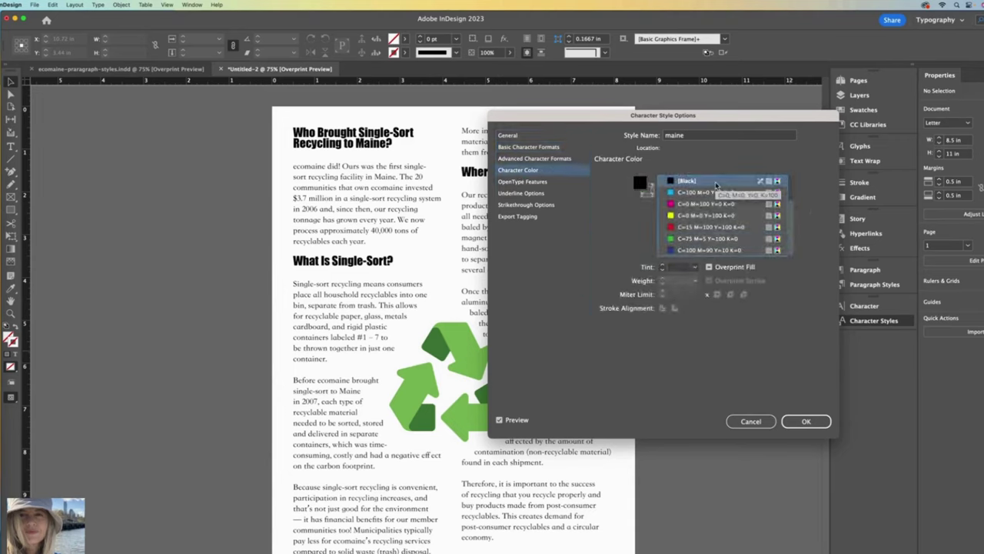
pyautogui.click(803, 422)
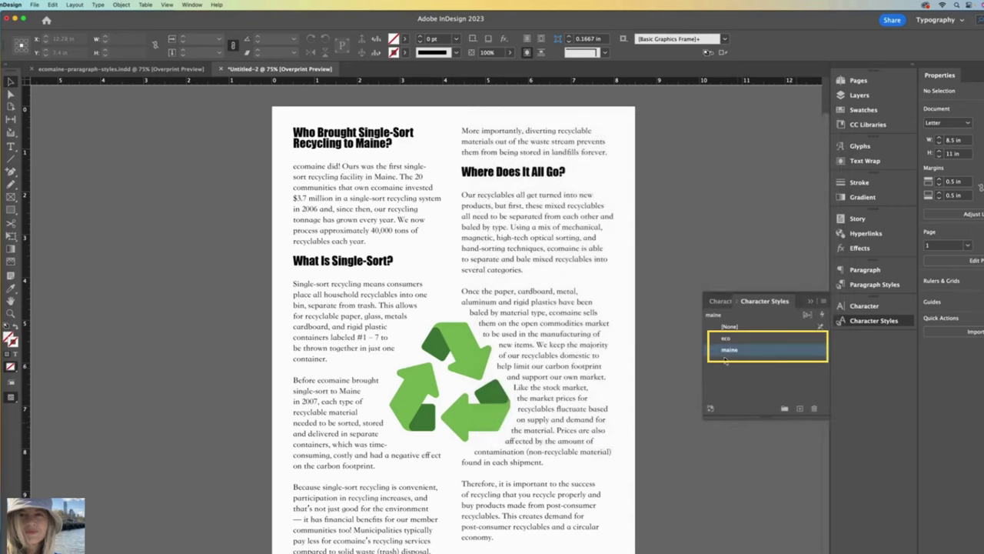
# Step: Style the first ecomaine: 'eco' with the eco style, 'maine' with the maine style
pyautogui.doubleClick(318, 171)
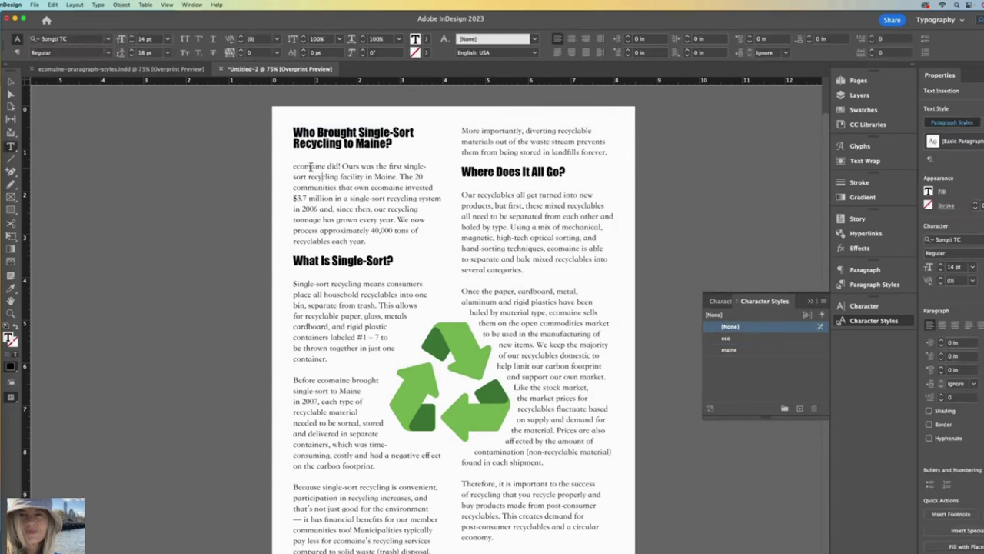
pyautogui.click(300, 166)
pyautogui.moveTo(302, 167); pyautogui.dragTo(293, 166)
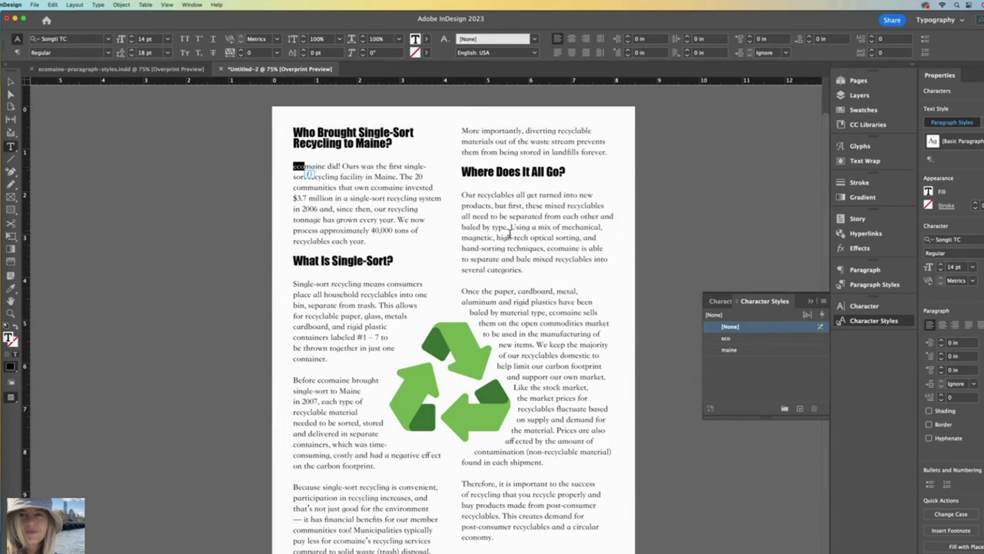
pyautogui.click(777, 343)
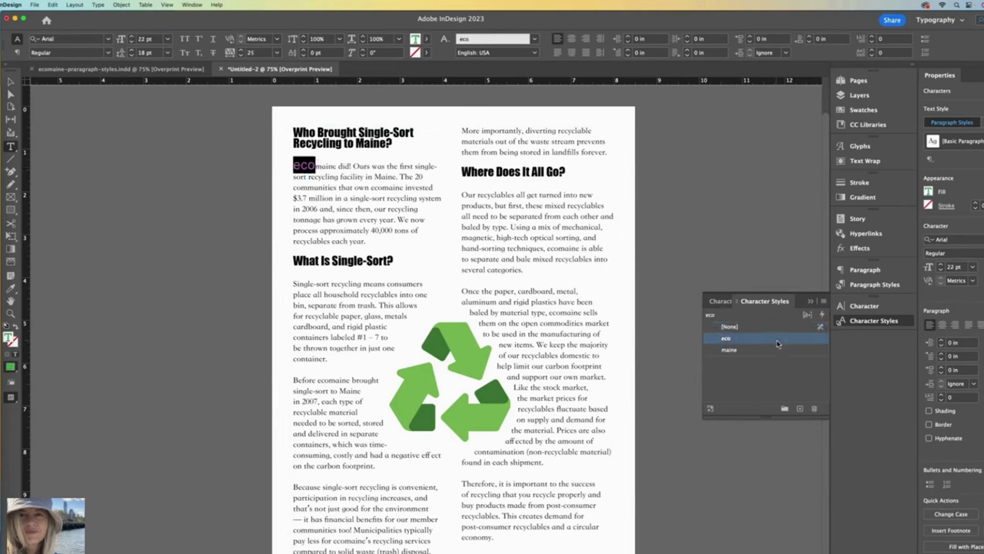
pyautogui.moveTo(339, 167); pyautogui.dragTo(317, 166)
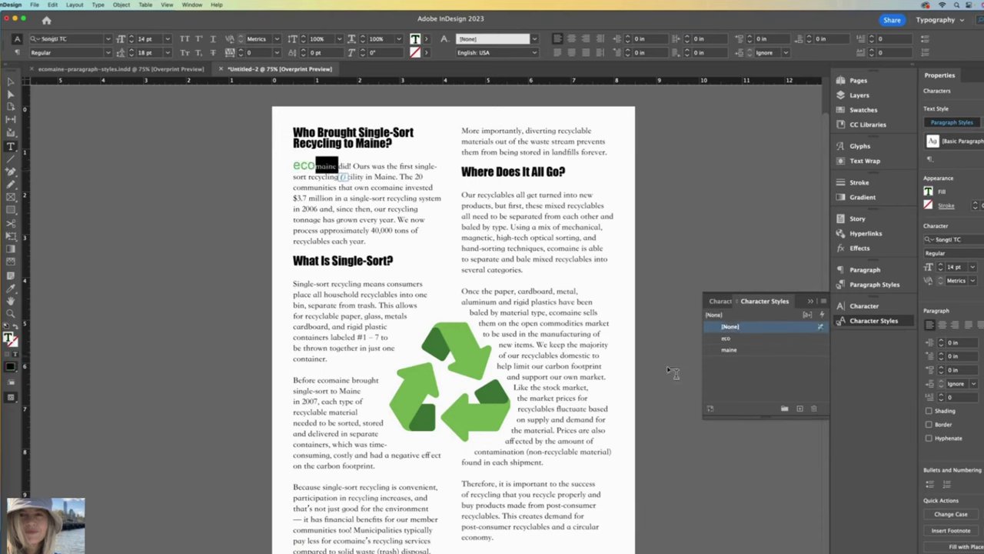
pyautogui.click(778, 351)
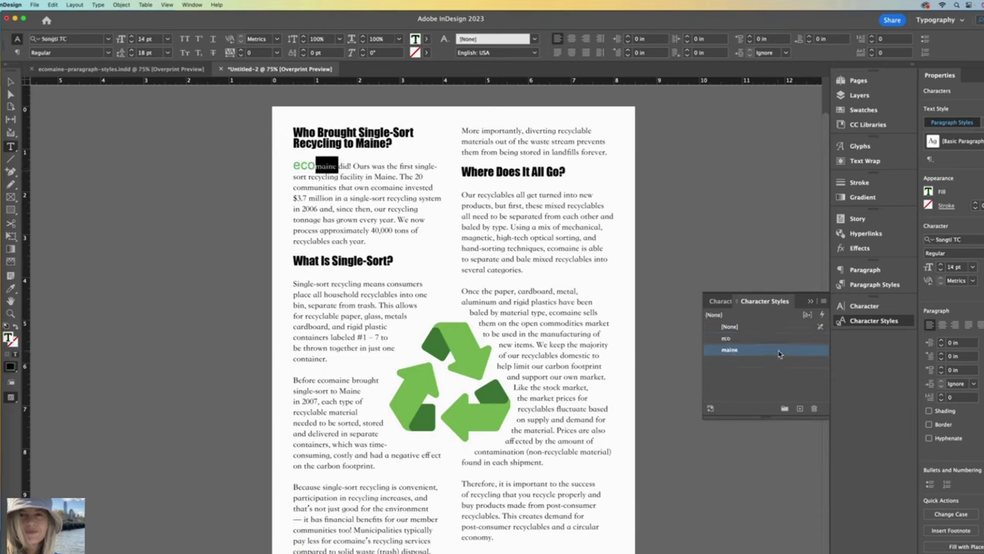
pyautogui.click(583, 236)
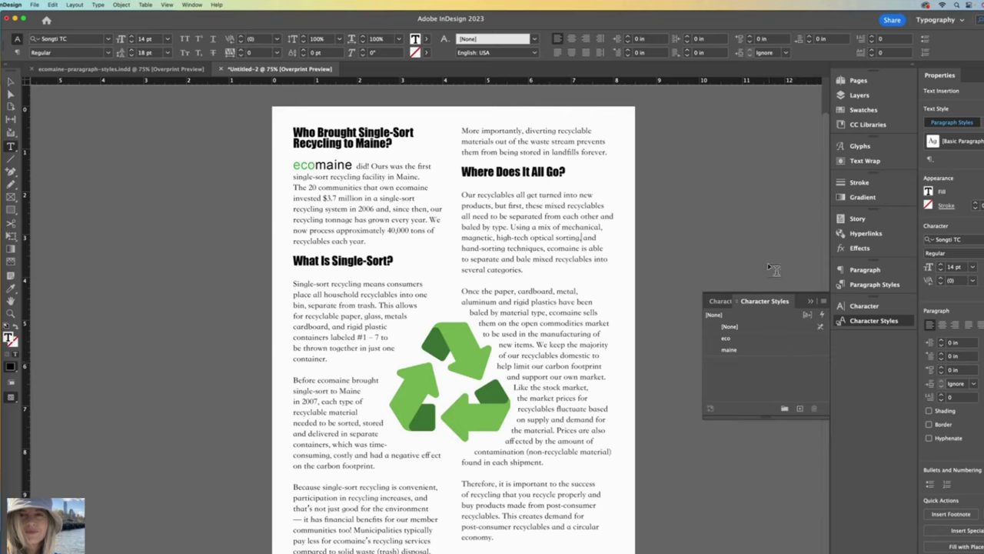
# Step: Use Find/Change to apply the eco character style to every 'eco' match
pyautogui.click(53, 4)
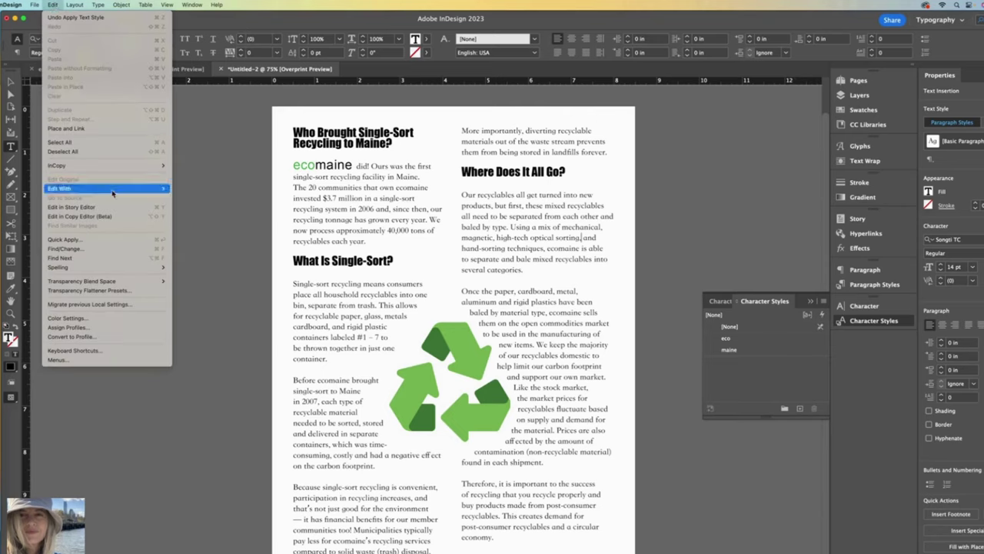
pyautogui.click(107, 250)
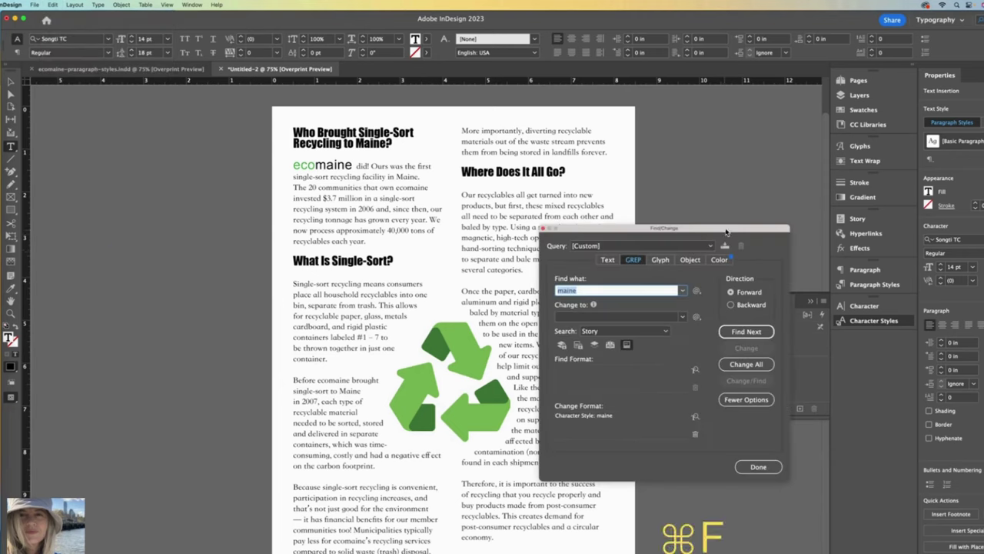
pyautogui.moveTo(726, 230); pyautogui.dragTo(700, 146)
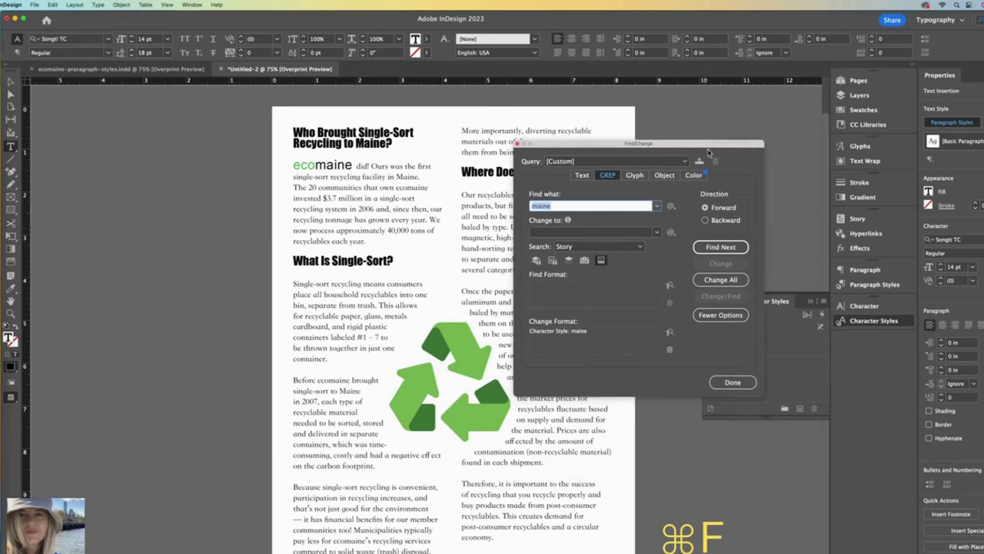
pyautogui.click(600, 206)
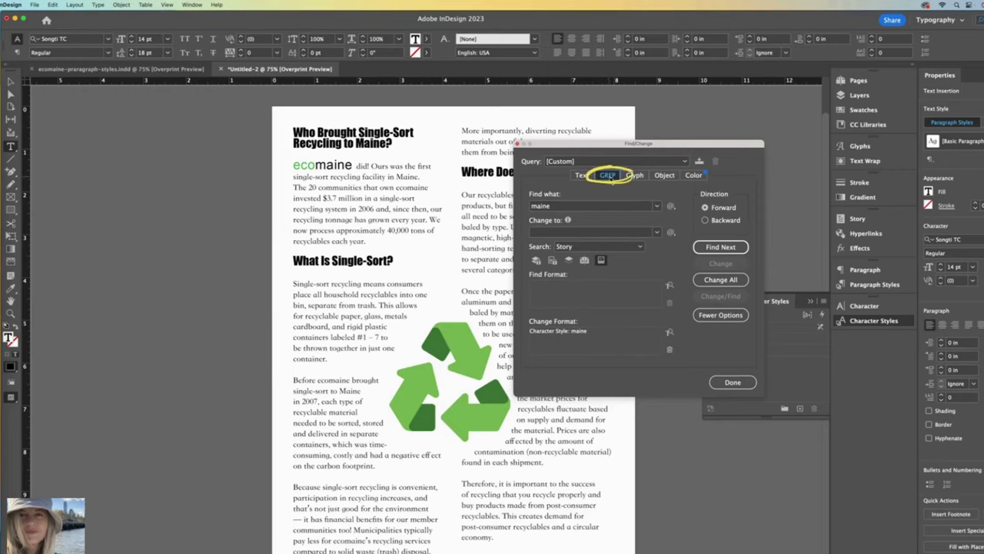
pyautogui.click(657, 206)
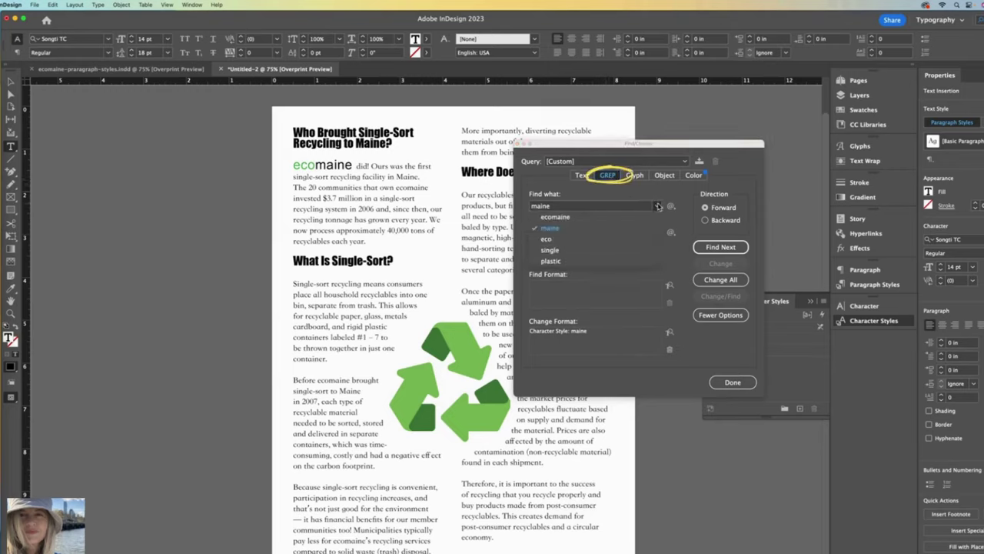
pyautogui.click(546, 239)
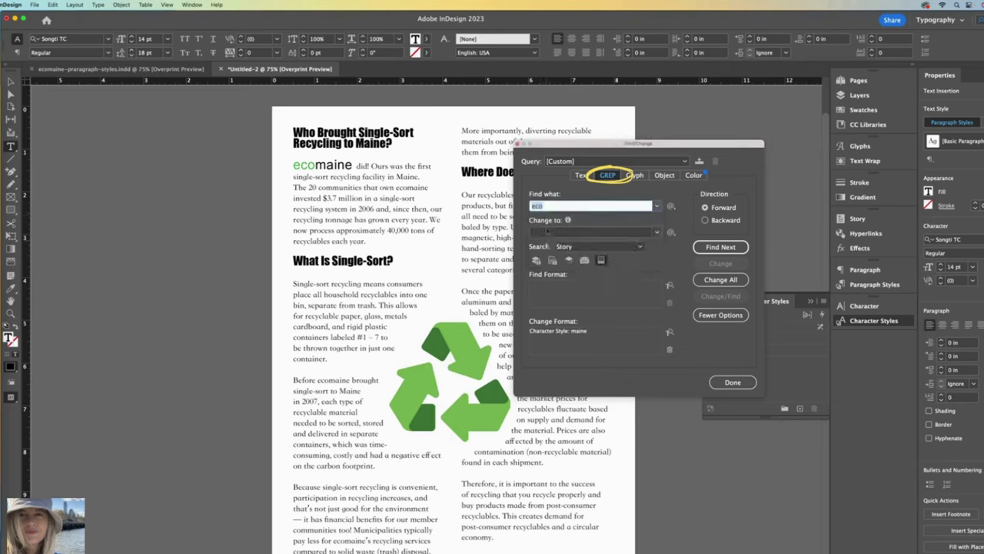
pyautogui.click(556, 234)
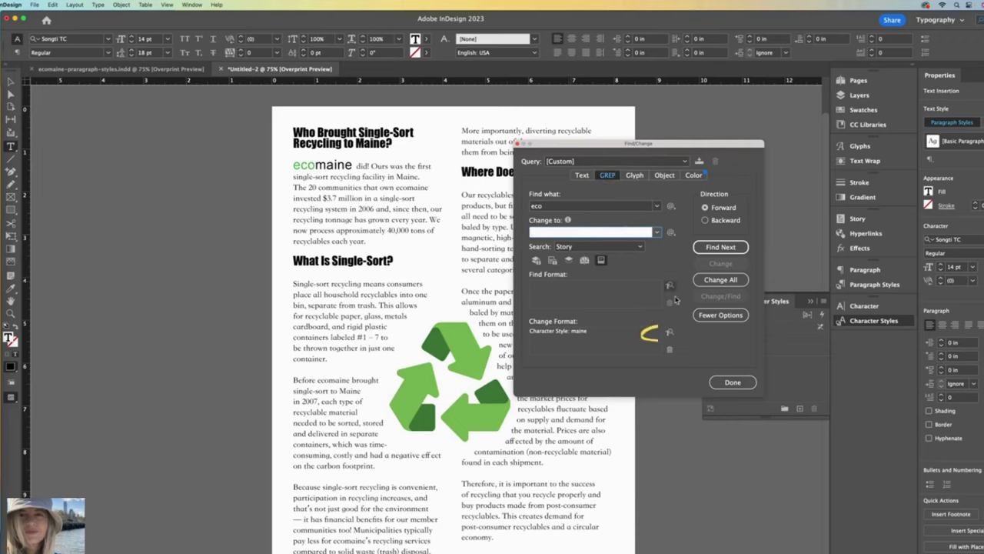
pyautogui.click(669, 333)
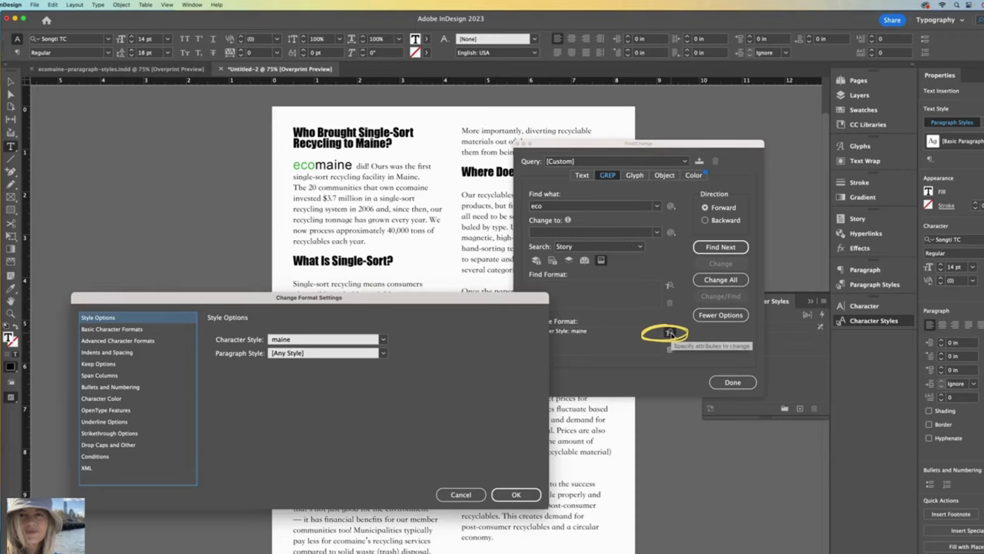
pyautogui.click(383, 339)
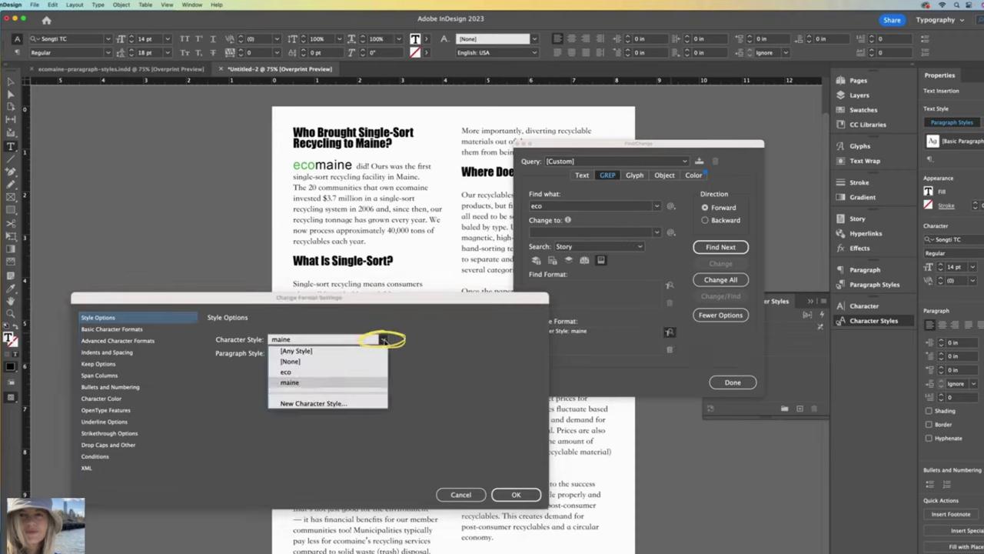
pyautogui.click(300, 372)
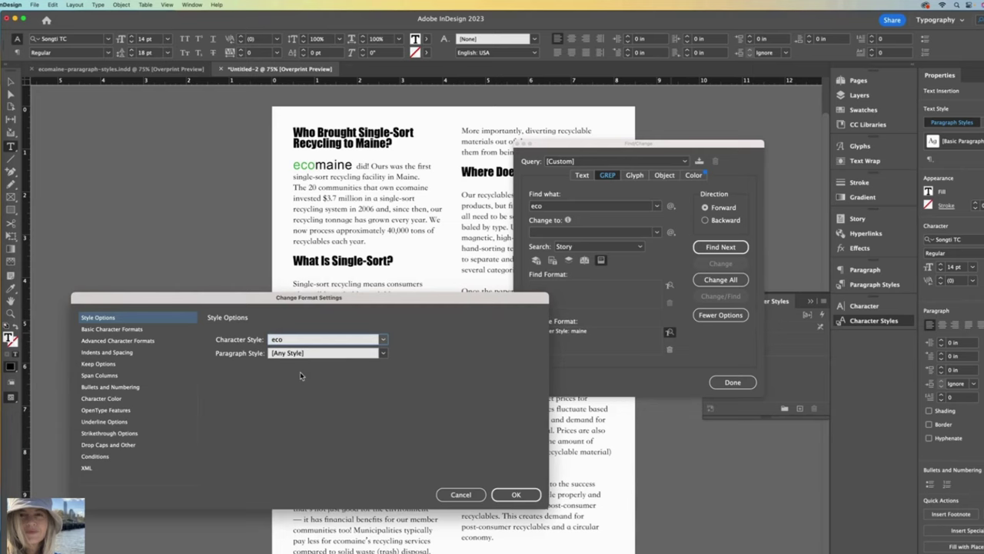
pyautogui.click(516, 495)
pyautogui.click(720, 281)
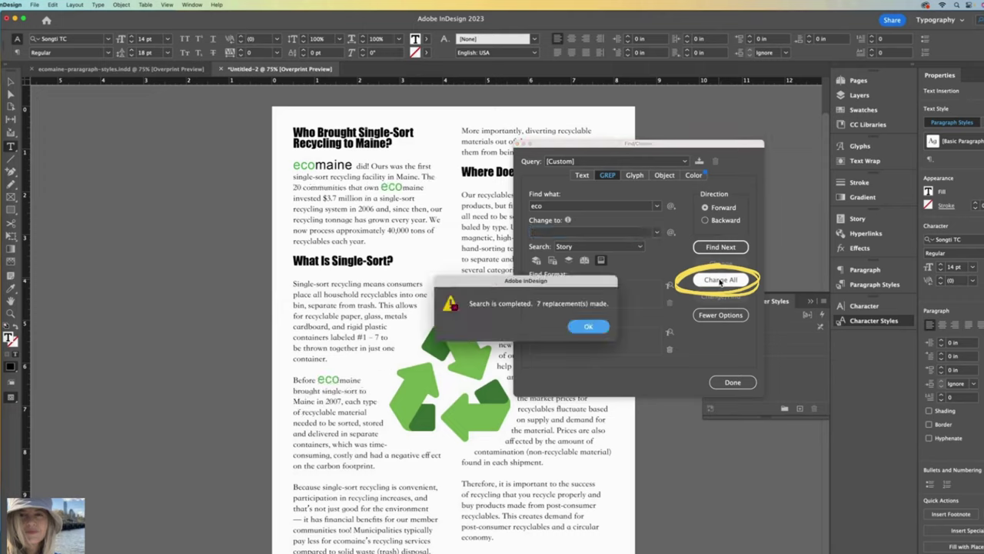
pyautogui.click(588, 329)
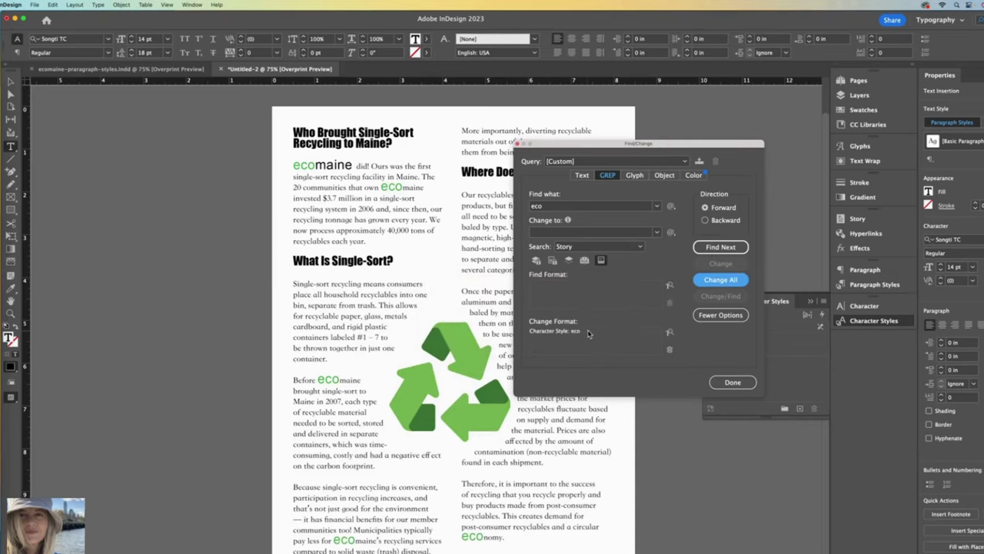
pyautogui.click(733, 383)
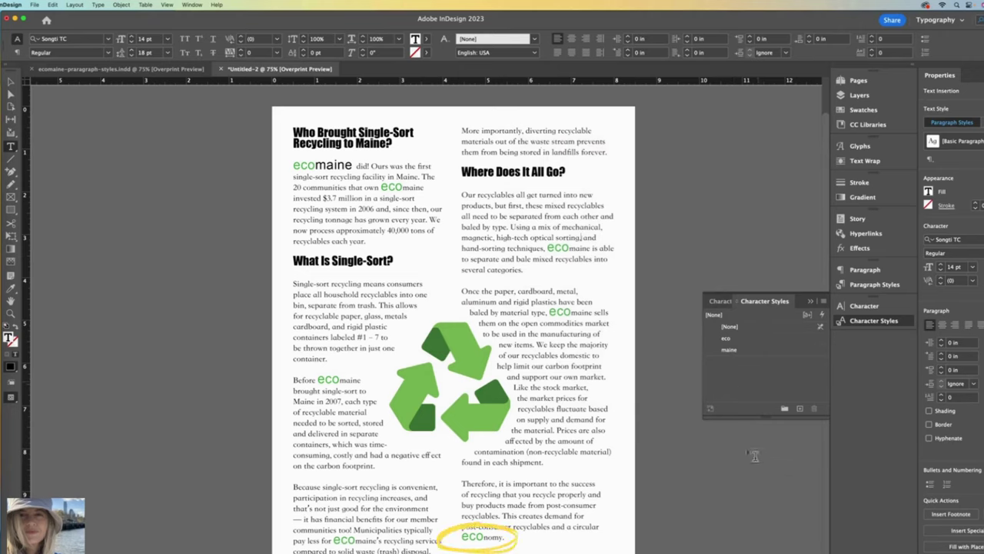
# Step: Reset the 'eco' in 'economy' to the [None] character style
pyautogui.moveTo(505, 537)
pyautogui.mouseDown()
pyautogui.moveTo(461, 536)
pyautogui.moveTo(484, 537)
pyautogui.mouseUp()
pyautogui.click(519, 529)
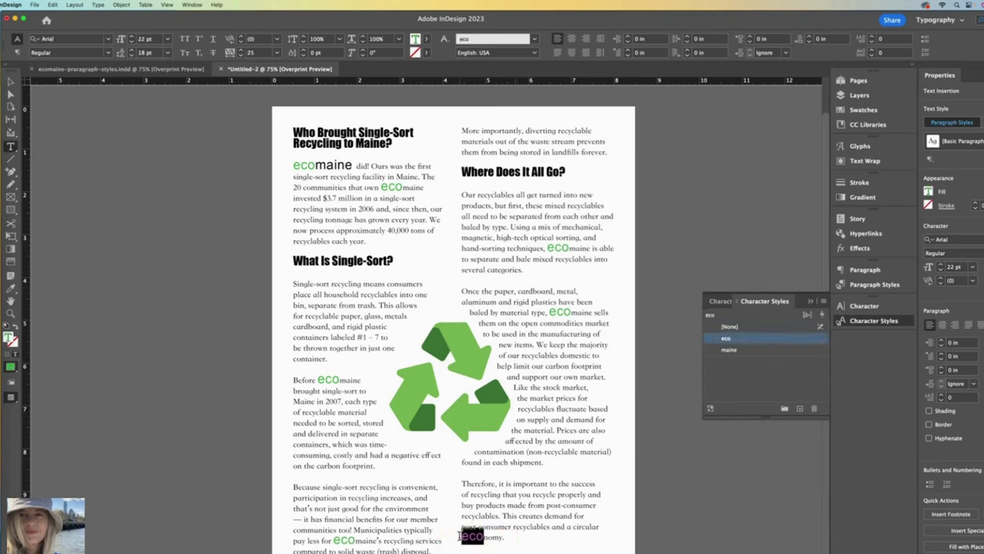
pyautogui.click(781, 330)
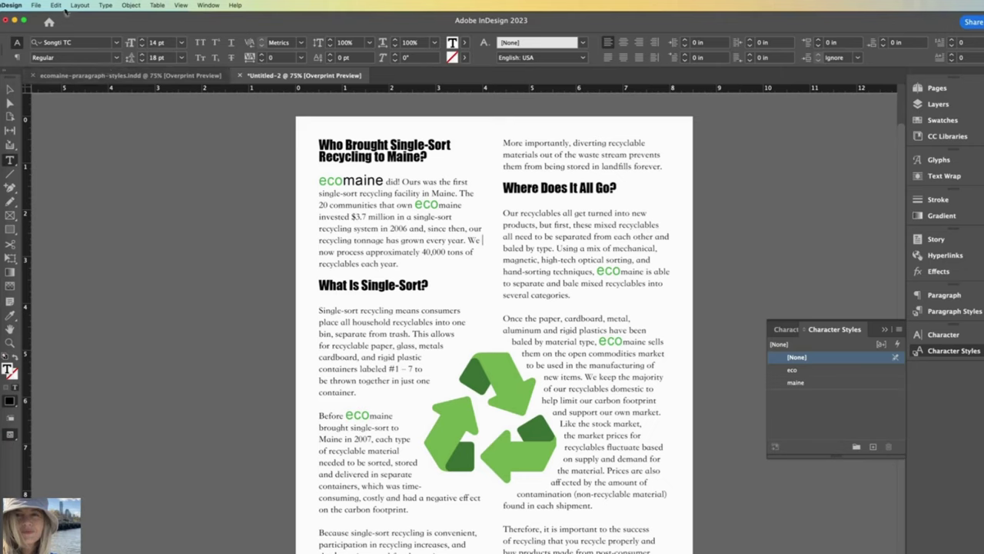
# Step: Use Find/Change to apply the maine character style to all 6 'maine' matches
pyautogui.click(52, 5)
pyautogui.click(73, 271)
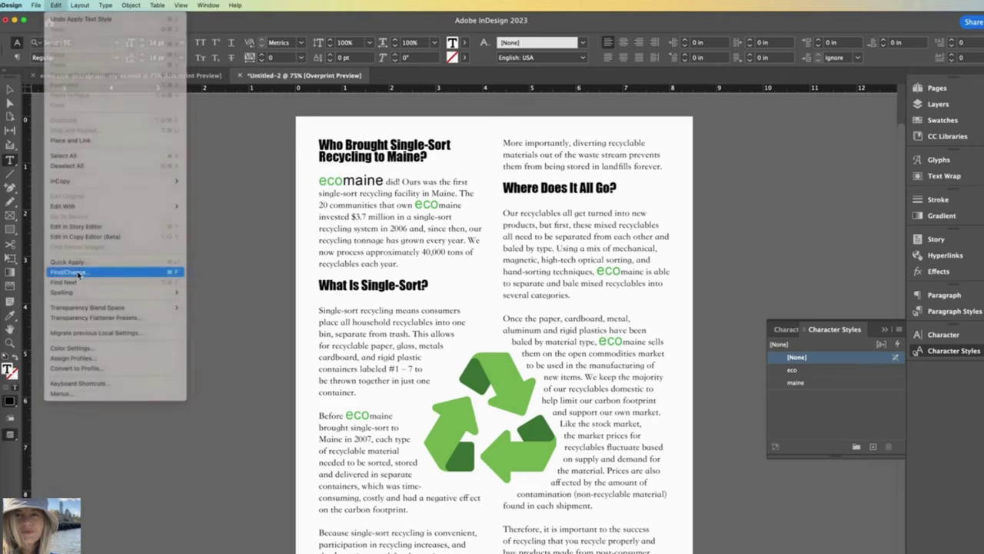
pyautogui.write('maine')
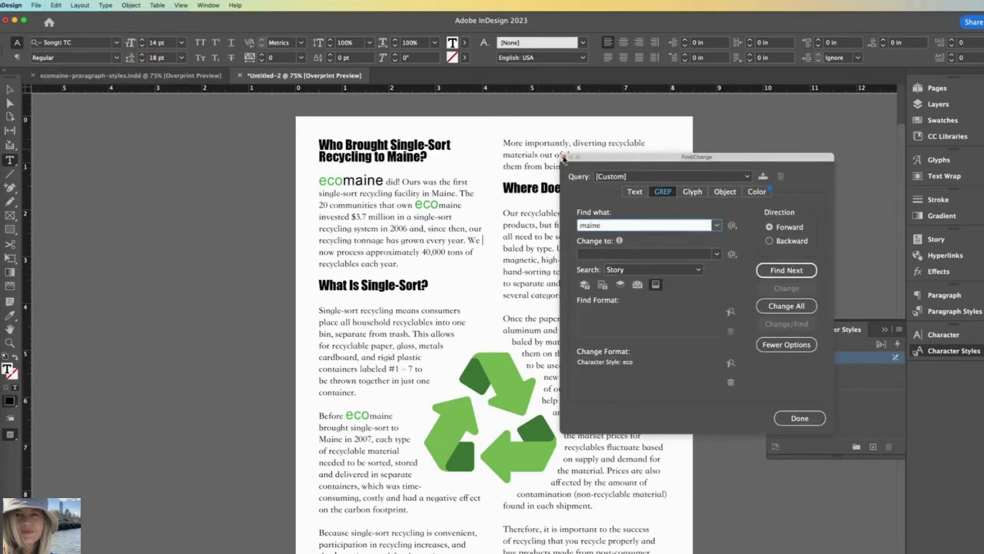
pyautogui.click(731, 363)
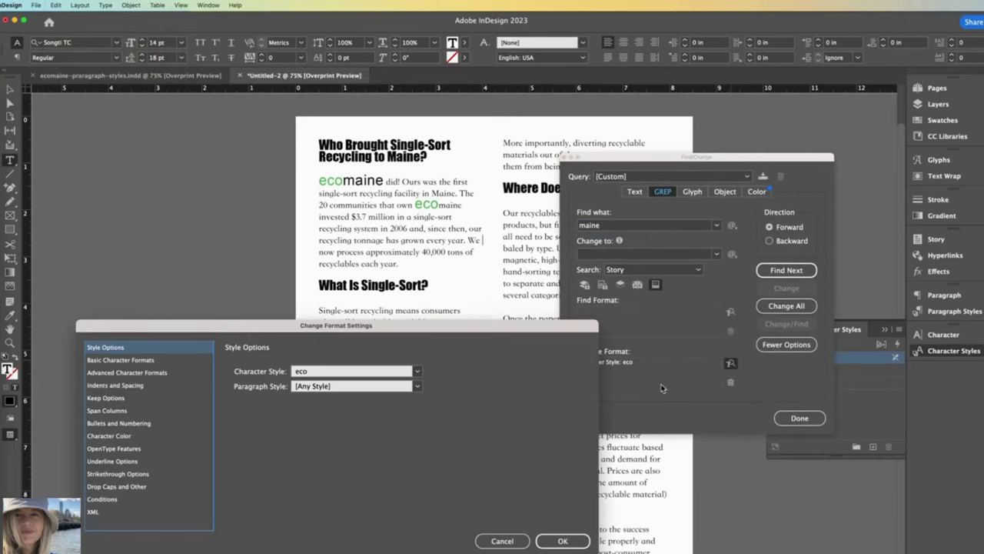
pyautogui.click(416, 371)
pyautogui.click(362, 420)
pyautogui.click(562, 541)
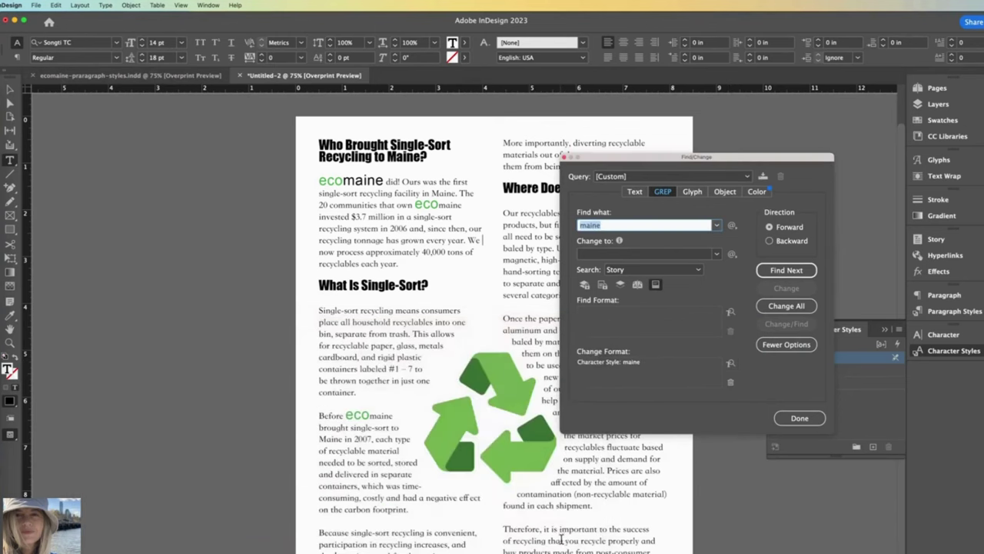
pyautogui.click(782, 308)
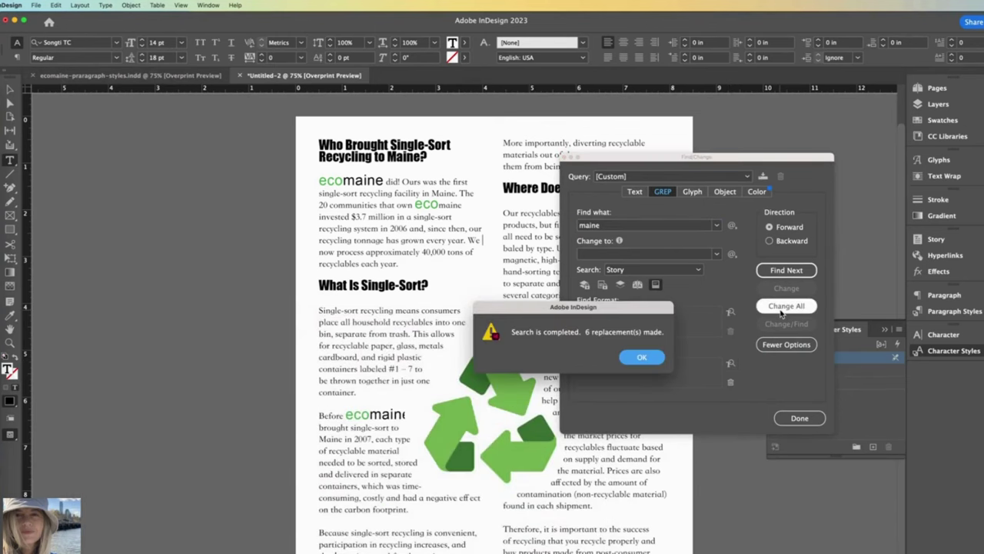
pyautogui.click(639, 358)
pyautogui.click(803, 418)
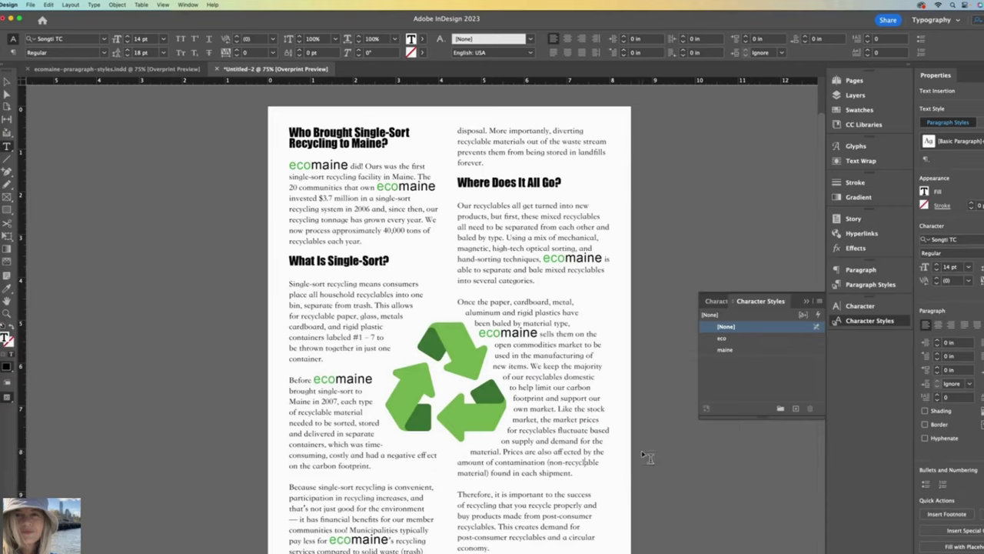
# Step: Reduce the eco character style's font size from 22 pt to 17 pt
pyautogui.click(788, 393)
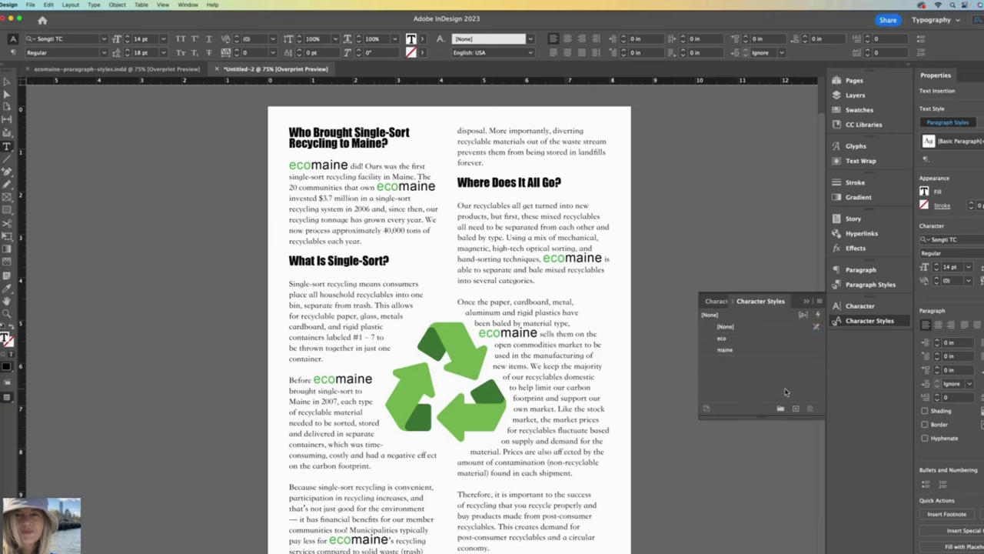
pyautogui.doubleClick(798, 339)
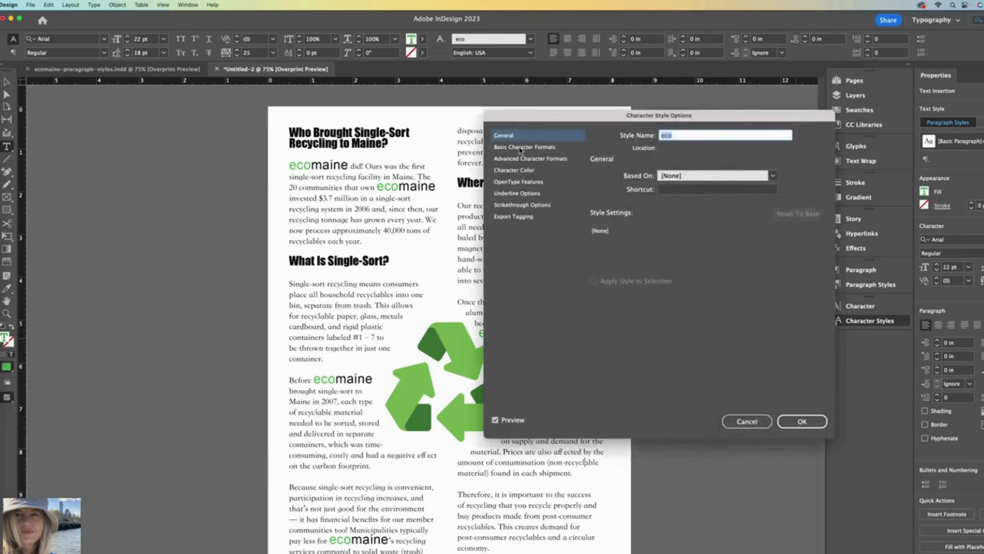
pyautogui.click(523, 147)
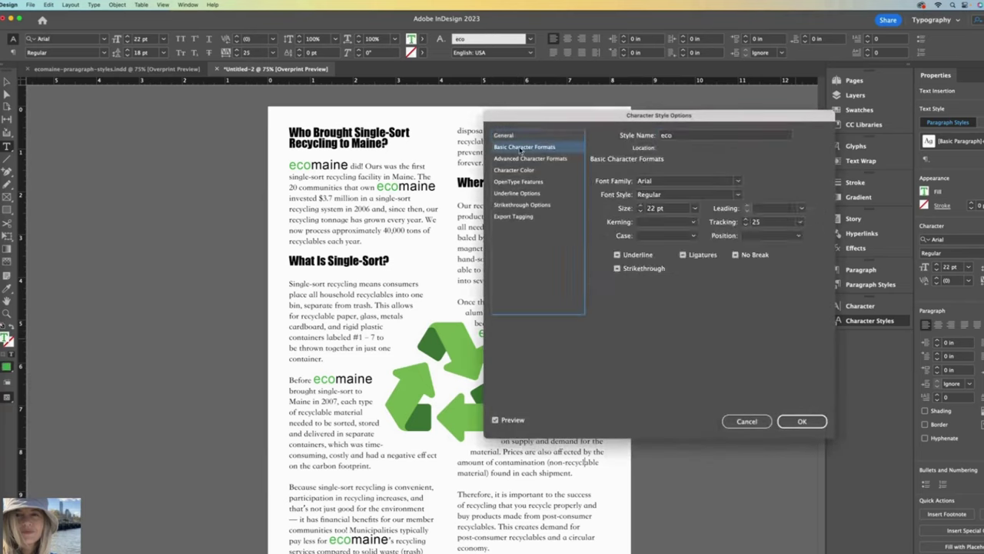
pyautogui.click(640, 212)
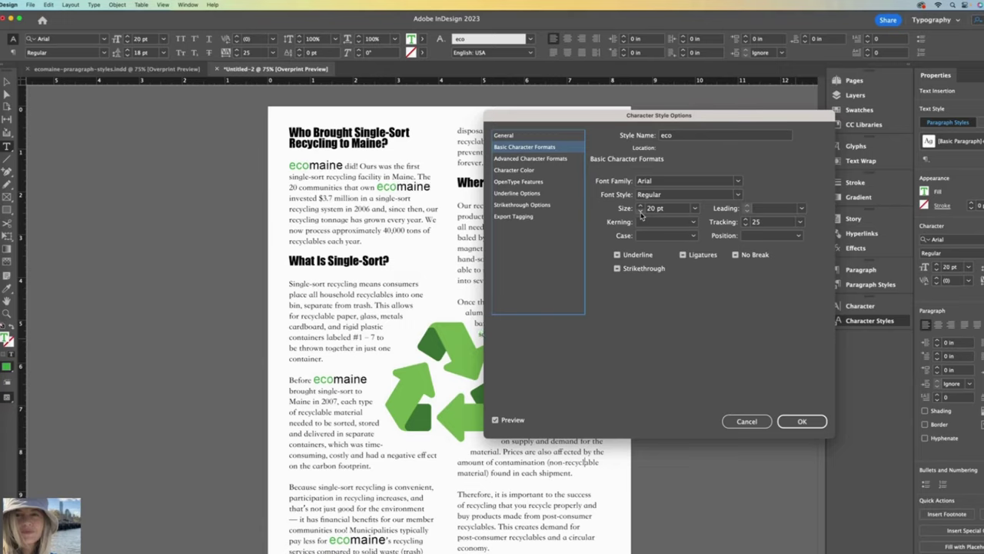
pyautogui.click(641, 212)
pyautogui.click(641, 212)
pyautogui.click(641, 211)
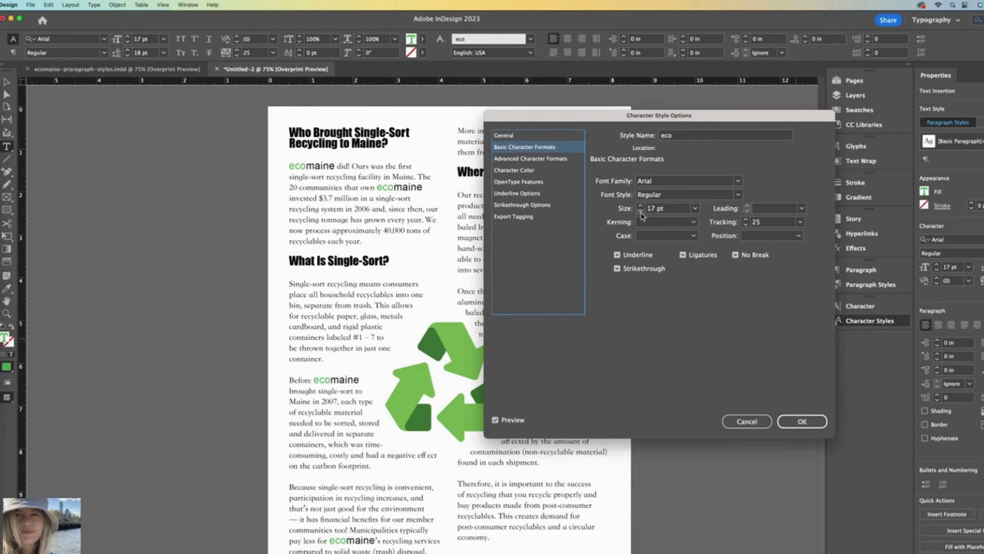
pyautogui.click(802, 422)
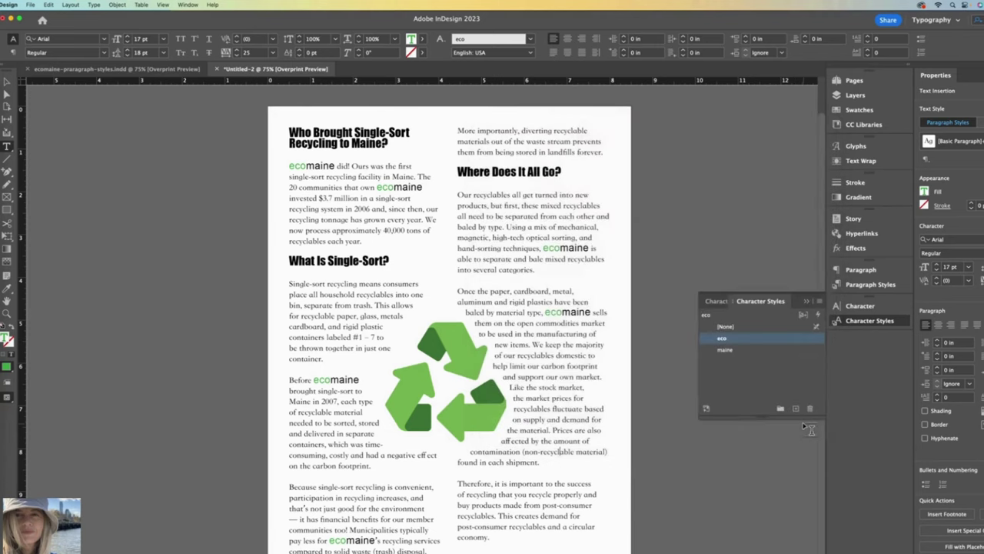
pyautogui.click(722, 381)
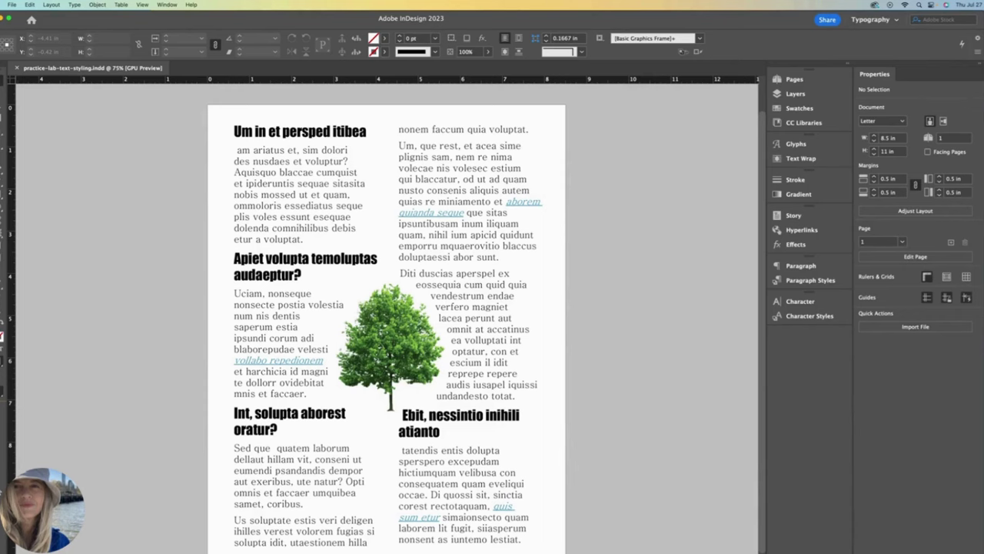
# Step: Run File > Package and review its Summary, Fonts and Links and Images pages
pyautogui.click(12, 5)
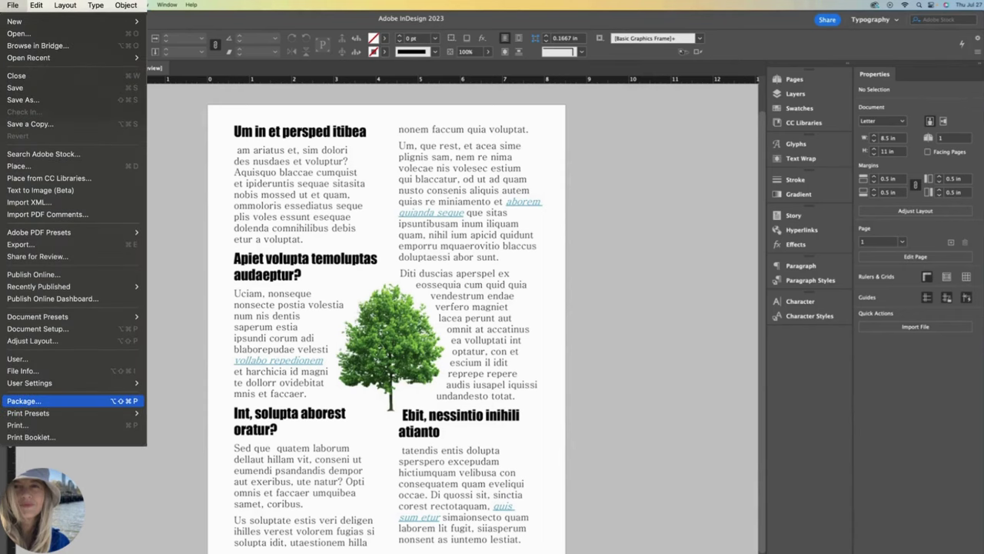
pyautogui.click(23, 401)
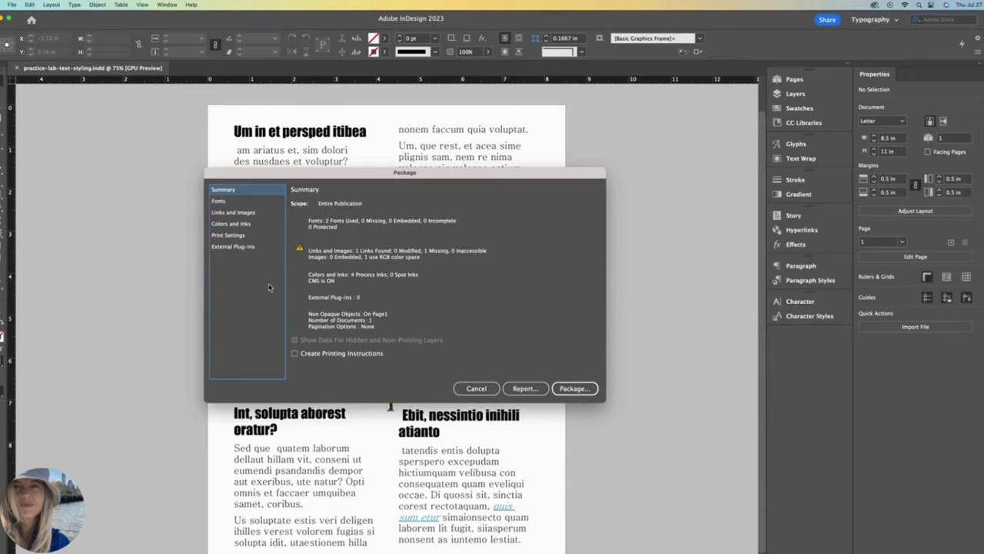
pyautogui.click(299, 251)
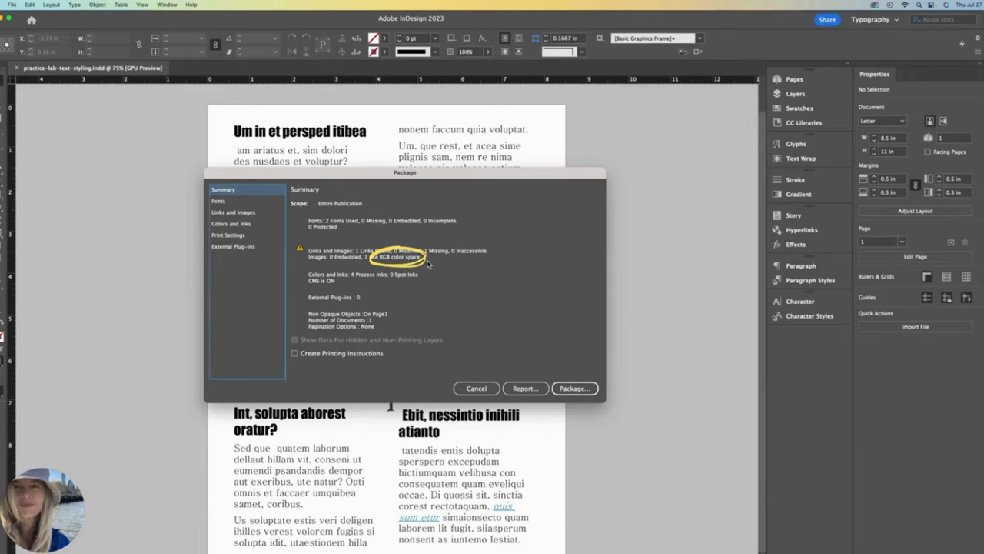
pyautogui.click(219, 201)
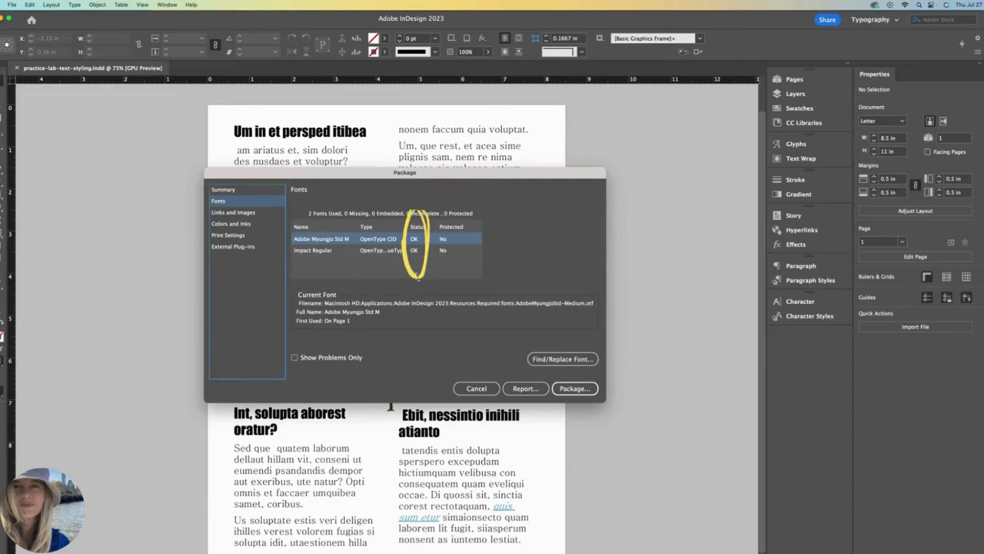
pyautogui.click(240, 216)
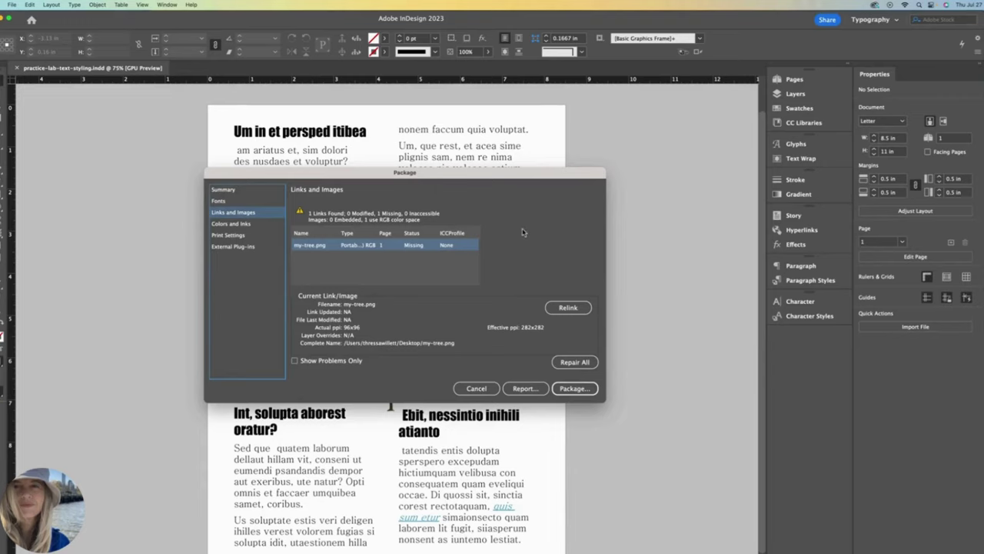
# Step: Cancel packaging and relink the missing my-tree.png to tree-image.png via the Links panel
pyautogui.click(473, 389)
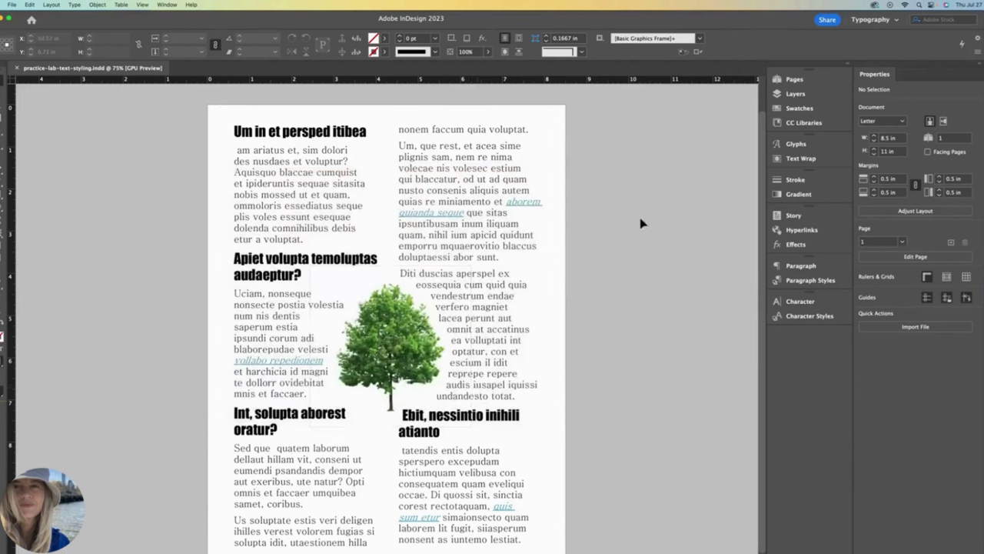
pyautogui.click(167, 5)
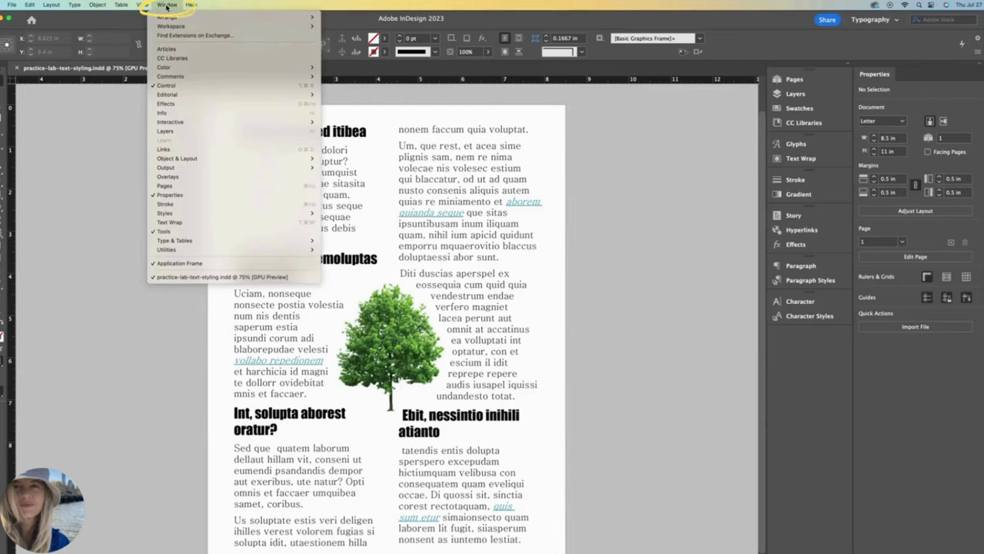
pyautogui.click(164, 149)
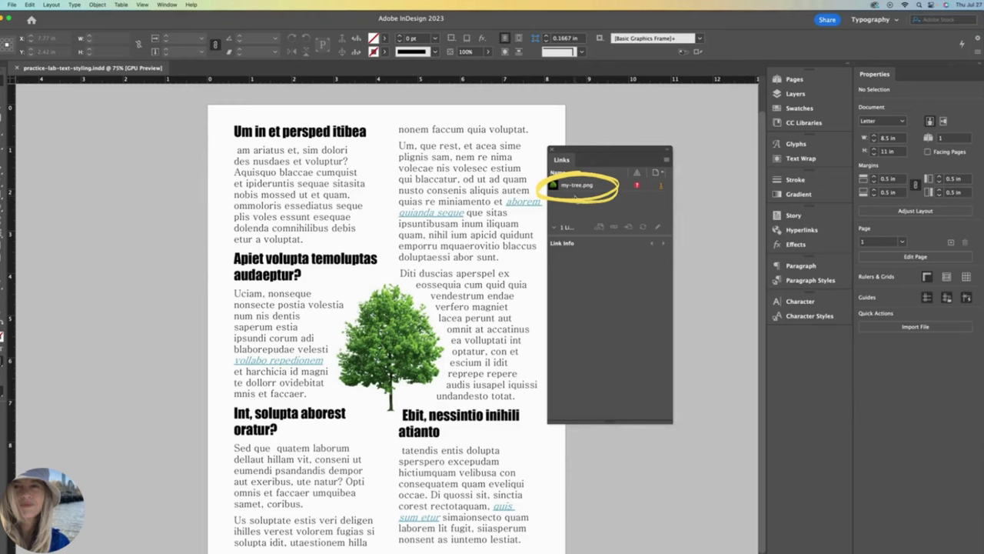
pyautogui.doubleClick(638, 188)
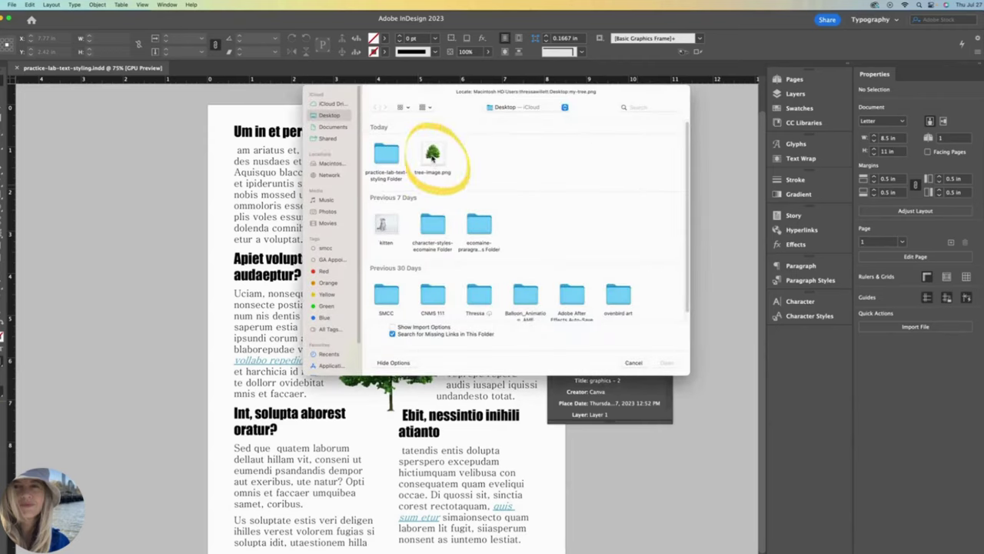
pyautogui.click(433, 158)
pyautogui.click(669, 364)
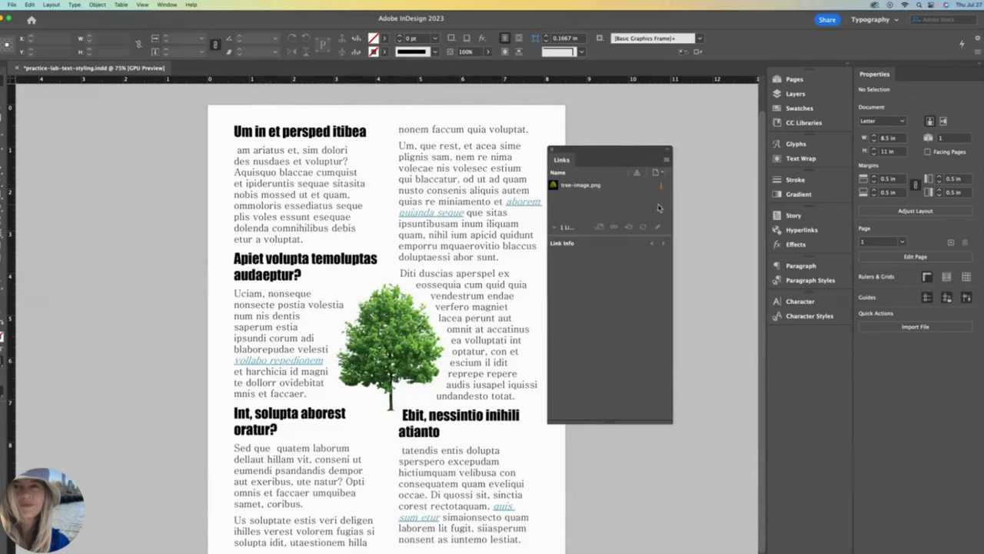
pyautogui.click(552, 149)
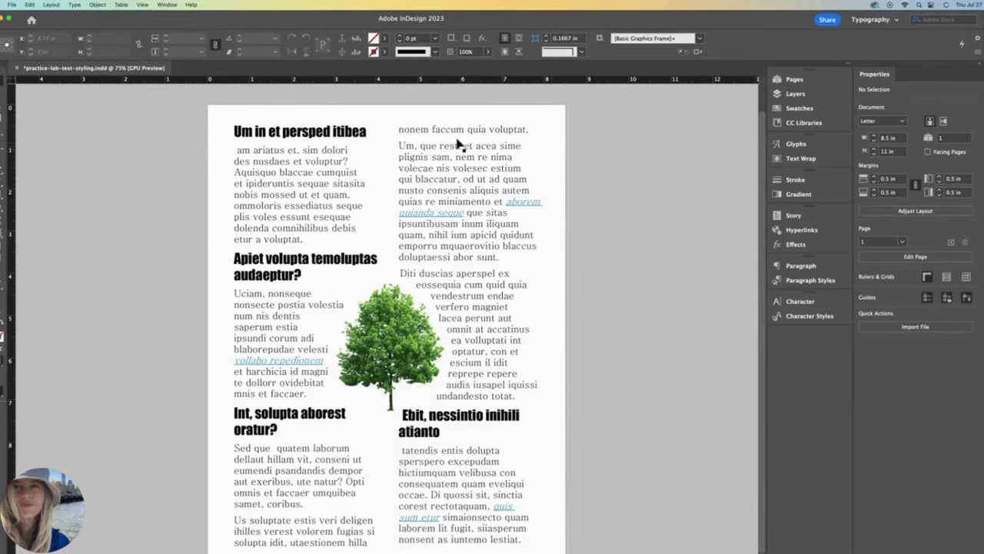
# Step: Rerun the Package check from the File menu and confirm the tree image is now linked
pyautogui.click(11, 4)
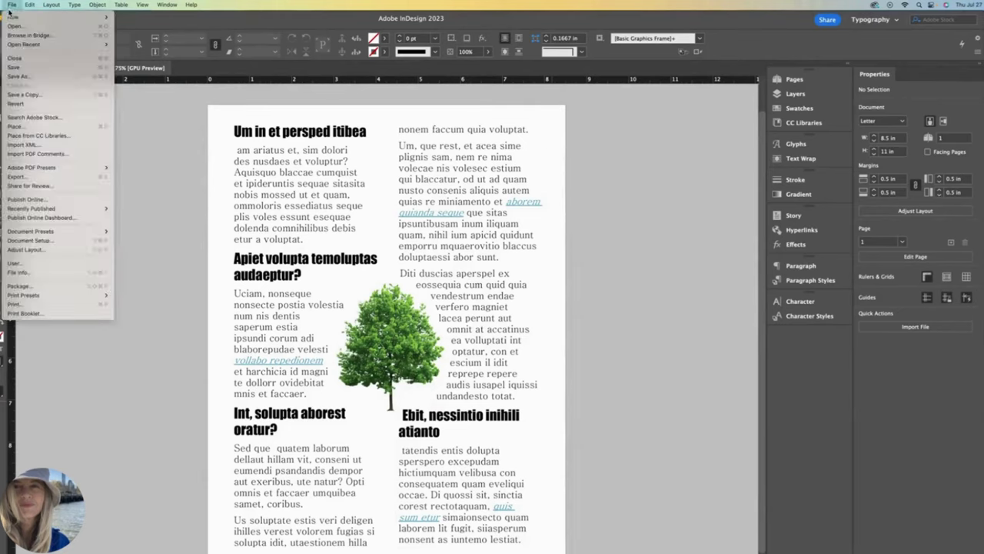
pyautogui.click(19, 285)
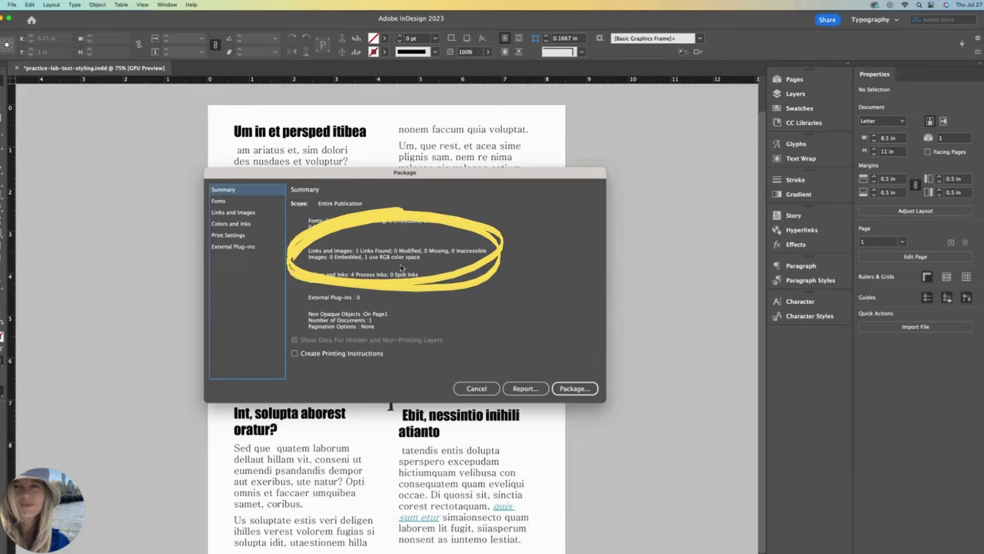
pyautogui.click(231, 215)
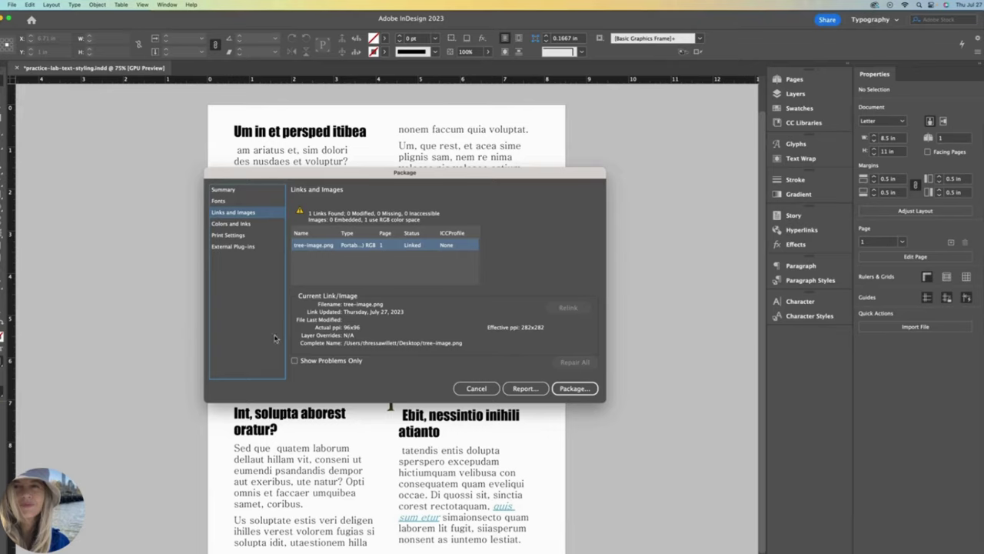
# Step: Save the document and package it as practice-lab-text-styling Folder, including IDML and PDF
pyautogui.click(581, 394)
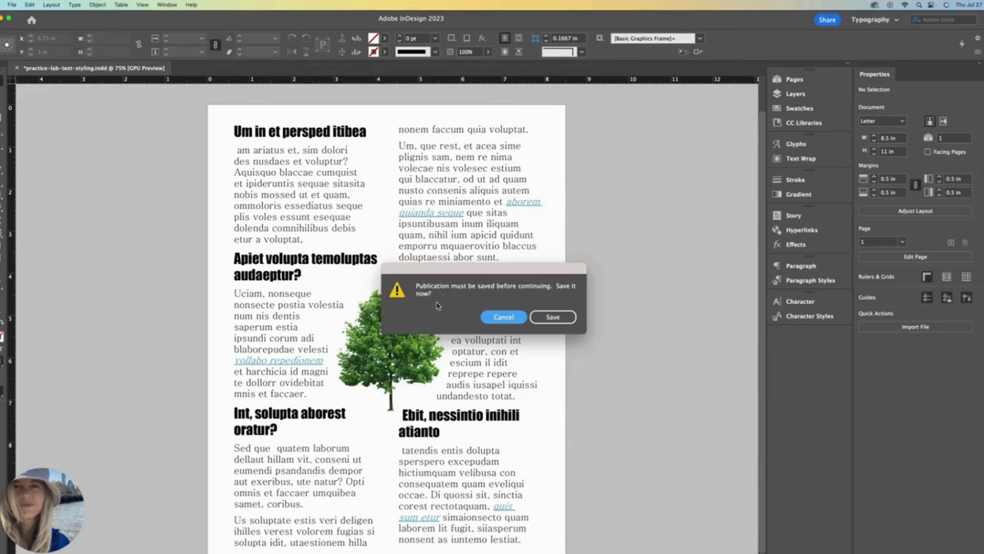
pyautogui.click(554, 318)
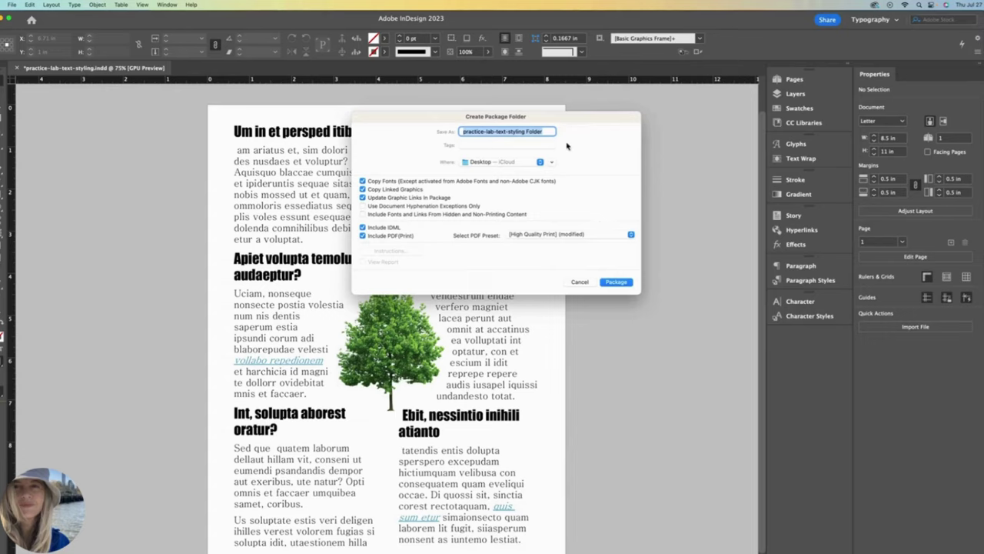
pyautogui.click(547, 132)
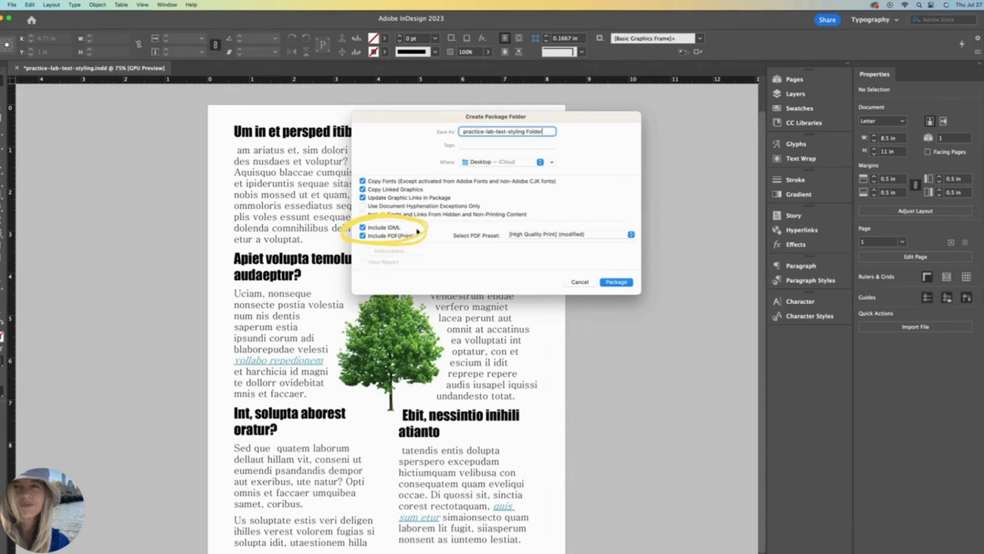
pyautogui.click(616, 282)
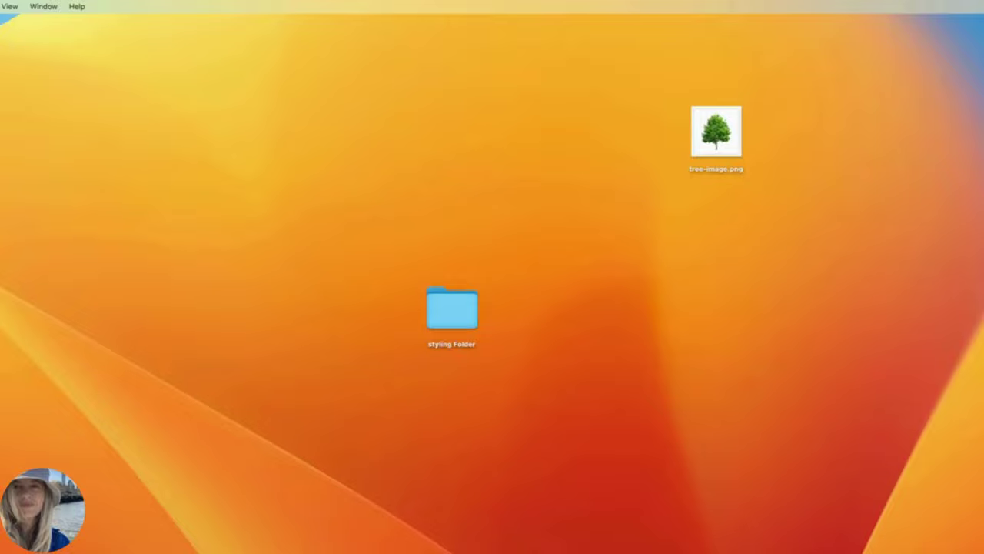
# Step: Inspect the package's Document fonts and Links folders, then place the package folder at the desktop's upper left
pyautogui.moveTo(975, 411); pyautogui.dragTo(671, 416)
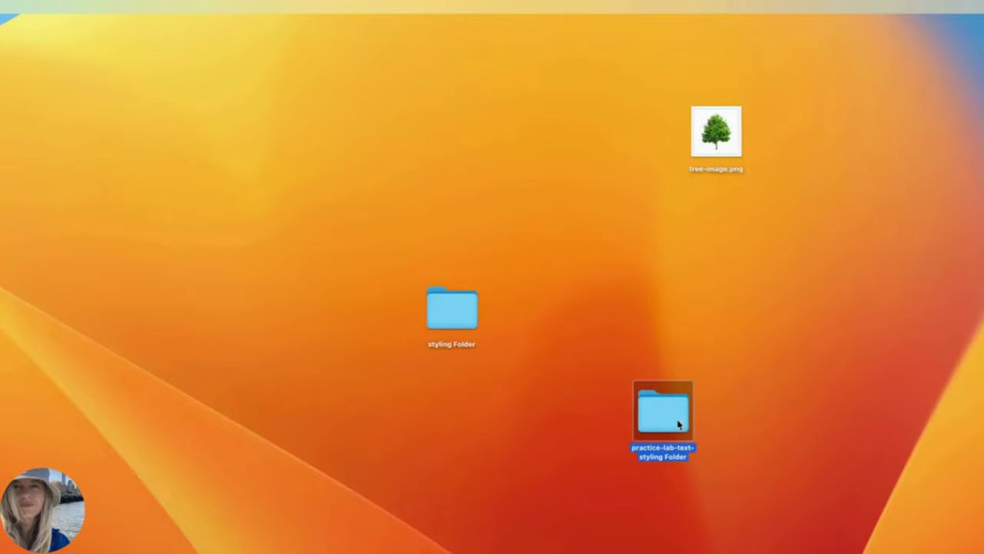
pyautogui.doubleClick(671, 416)
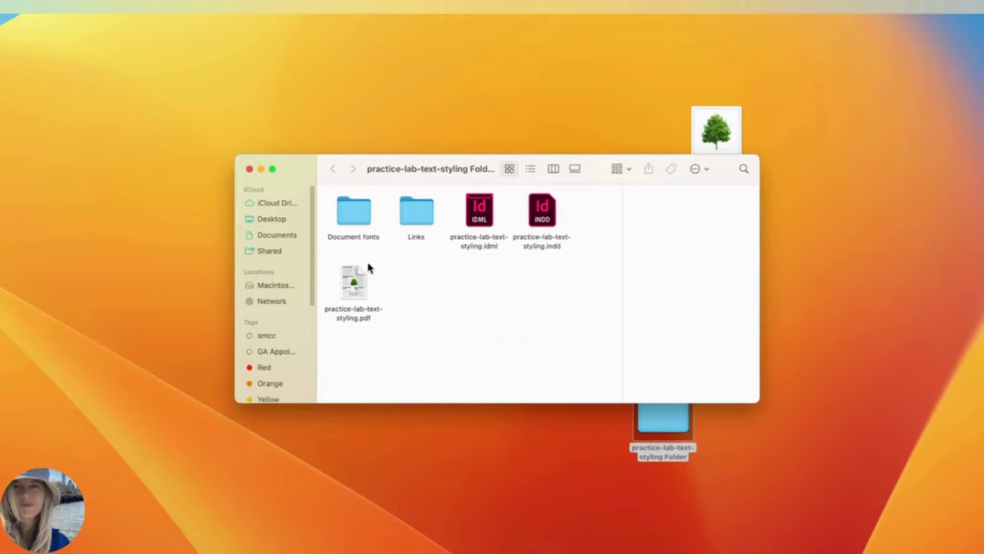
pyautogui.doubleClick(356, 219)
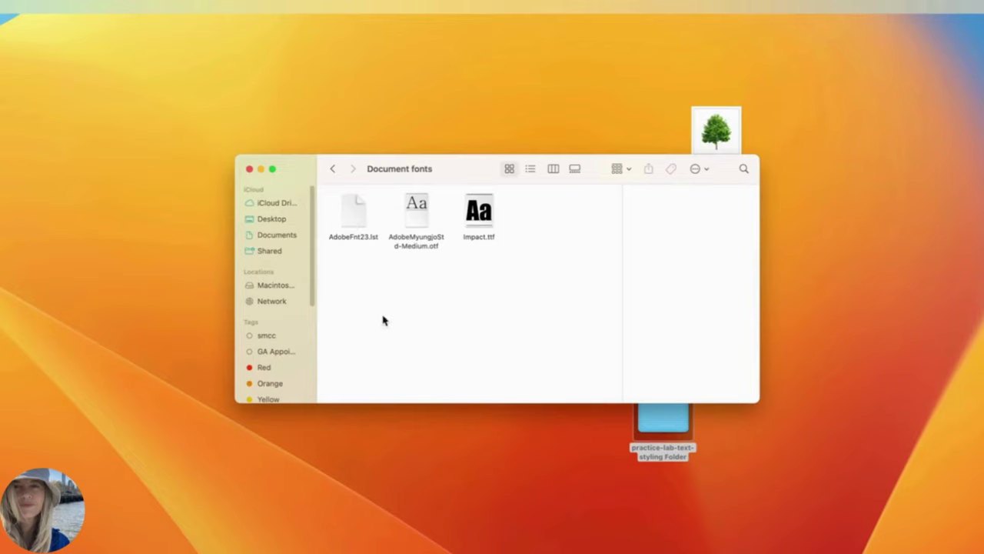
pyautogui.click(333, 169)
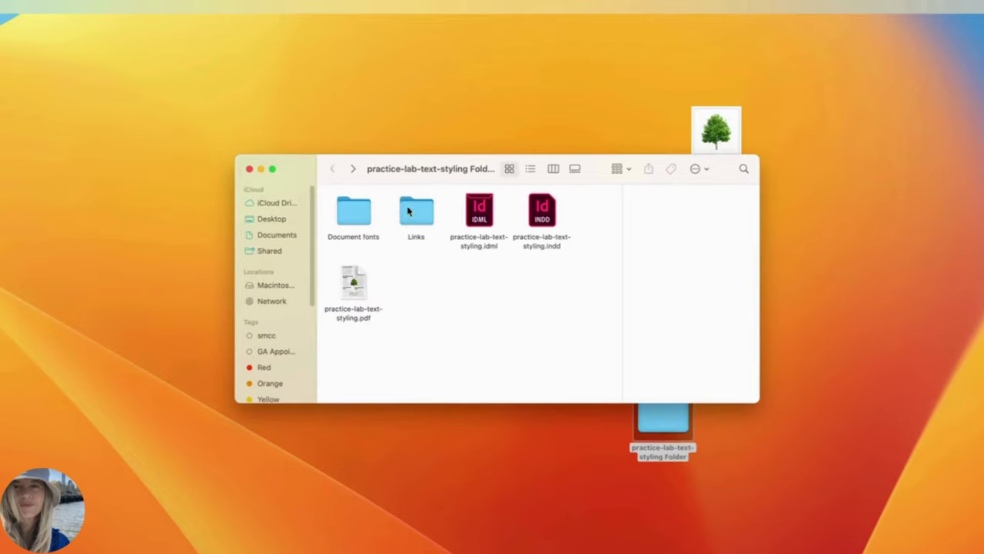
pyautogui.doubleClick(410, 216)
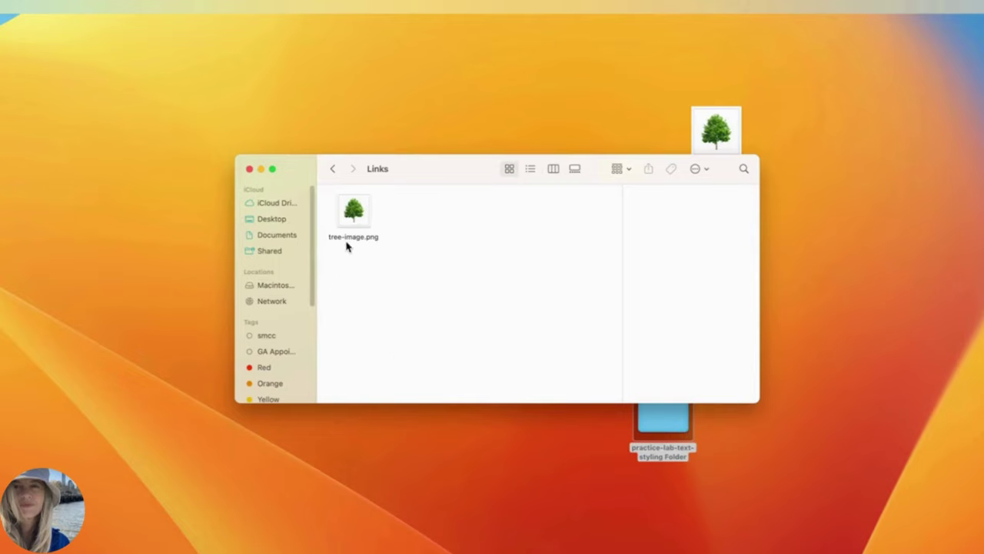
pyautogui.click(333, 171)
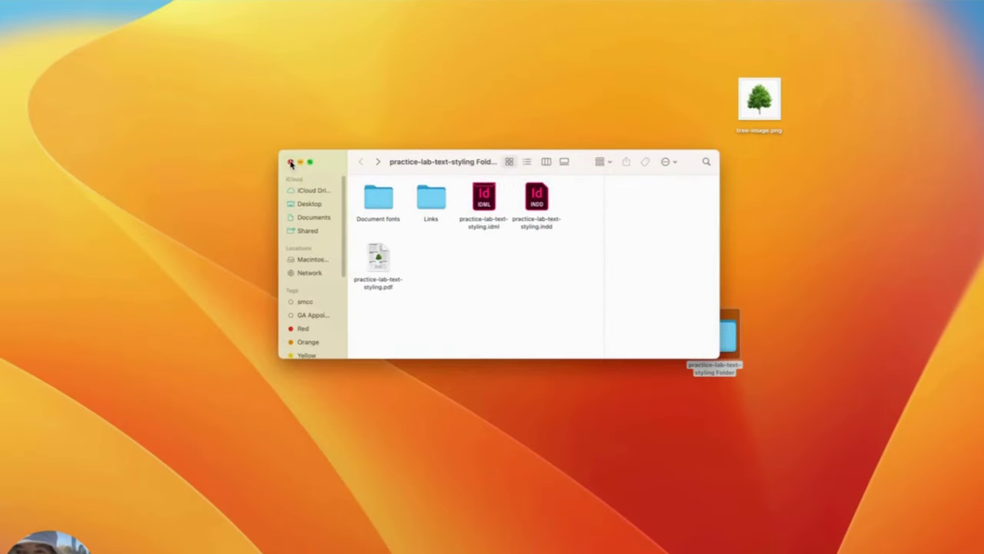
pyautogui.press('super+w')
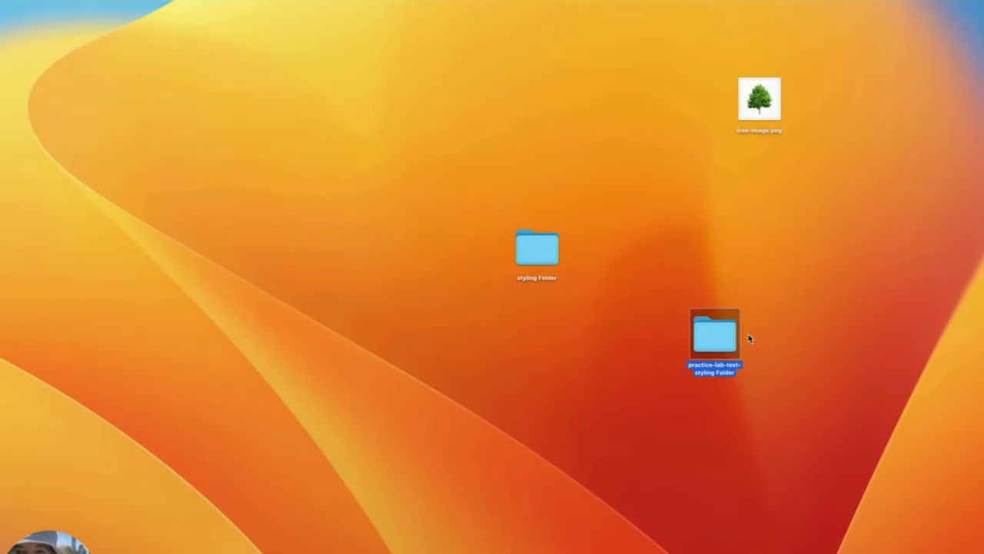
pyautogui.moveTo(715, 342); pyautogui.dragTo(293, 160)
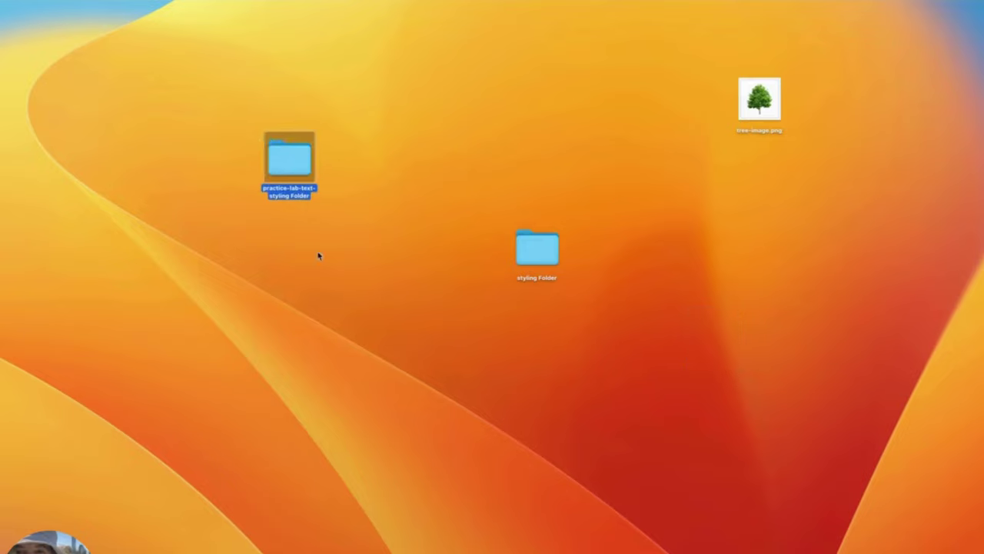